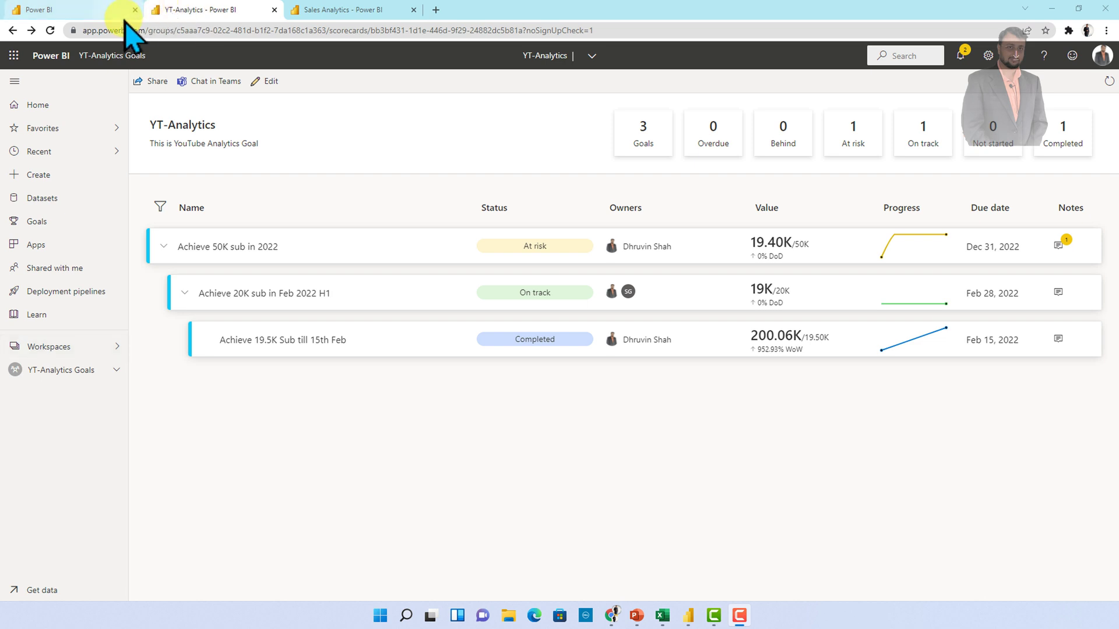
Open the YT-Analytics Goals workspace in a new browser tab.
right_click(133, 58)
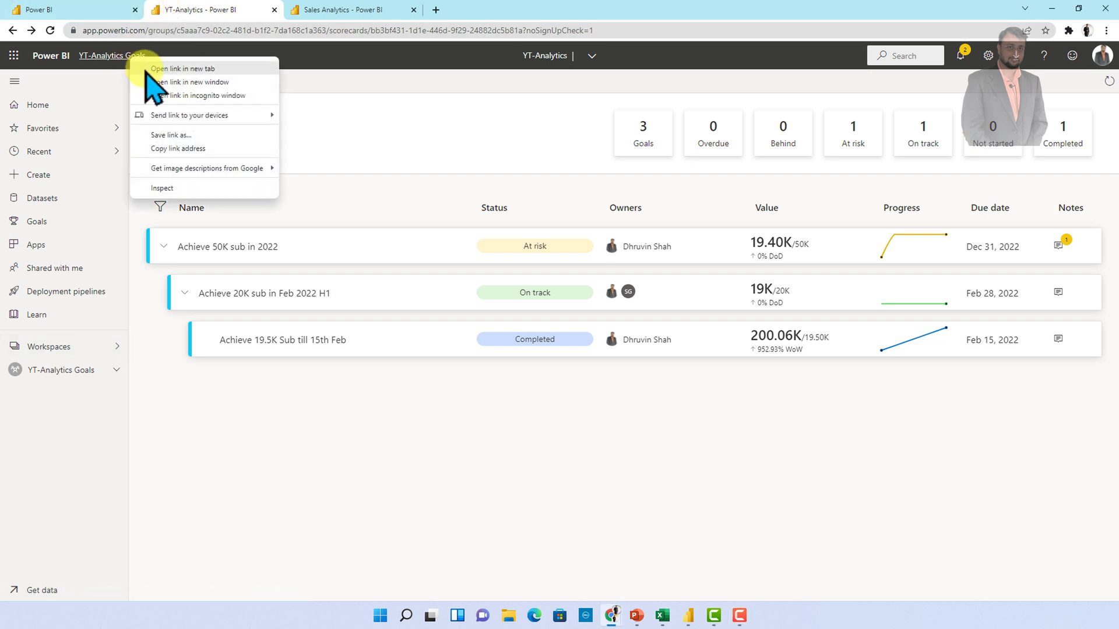
left_click(150, 68)
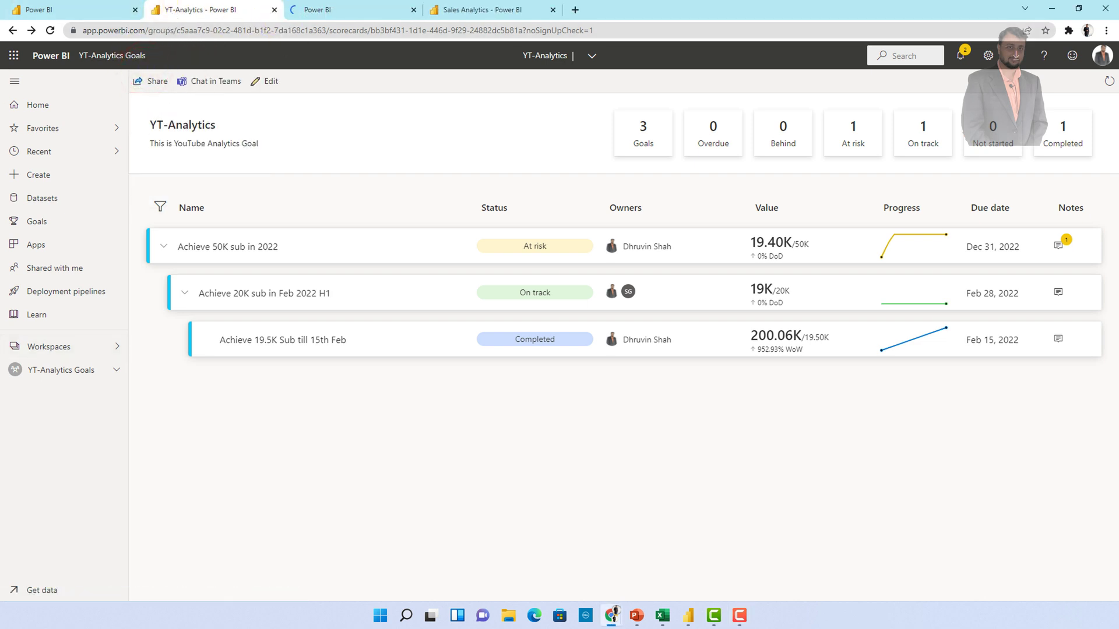
key("ctrl+Tab")
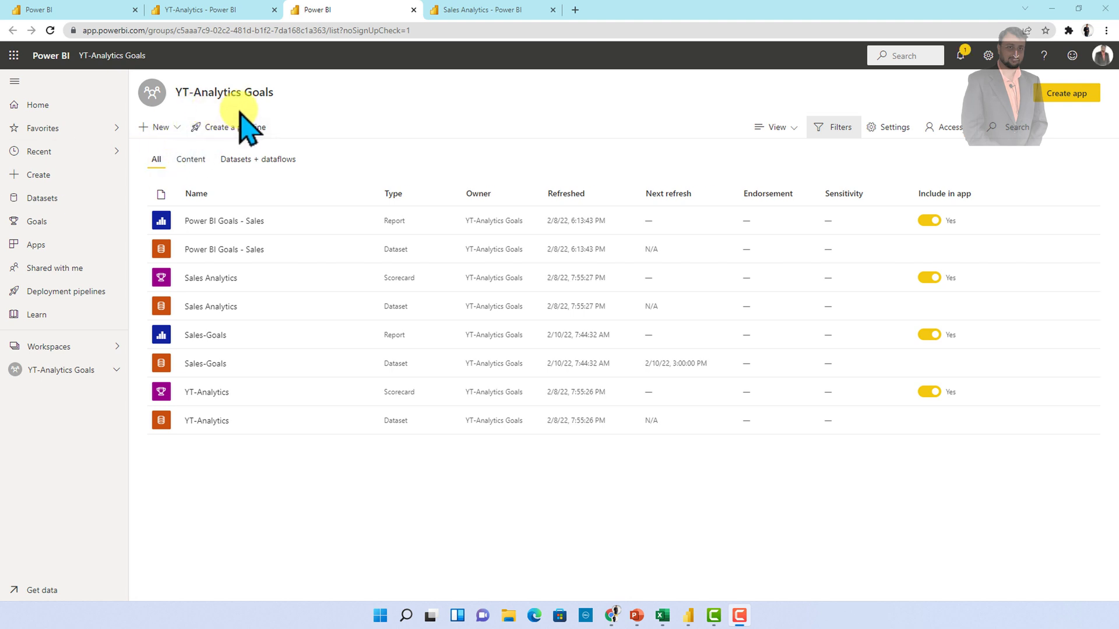
Open the Sales-Goals report and check that Product B's sales bar reads 794.
left_click(205, 336)
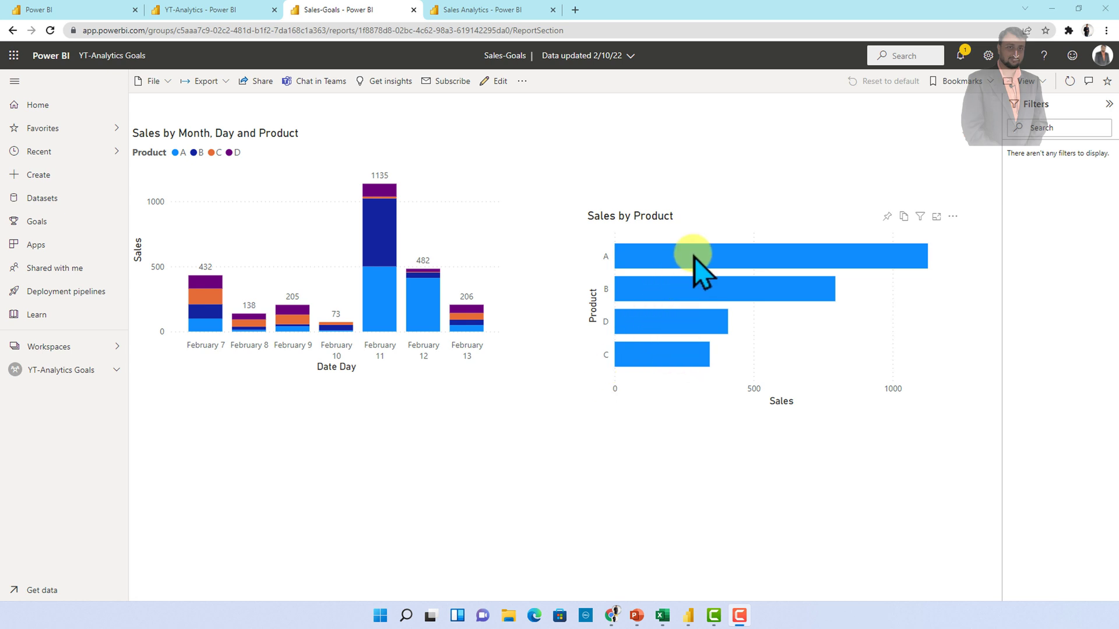
mouse_move(694, 257)
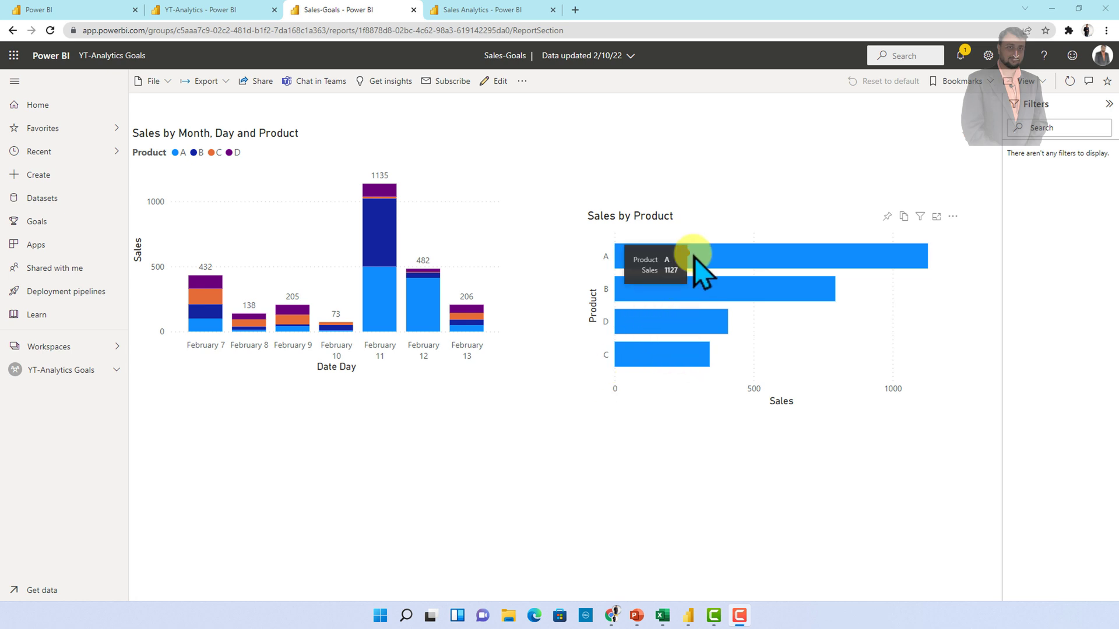
mouse_move(694, 294)
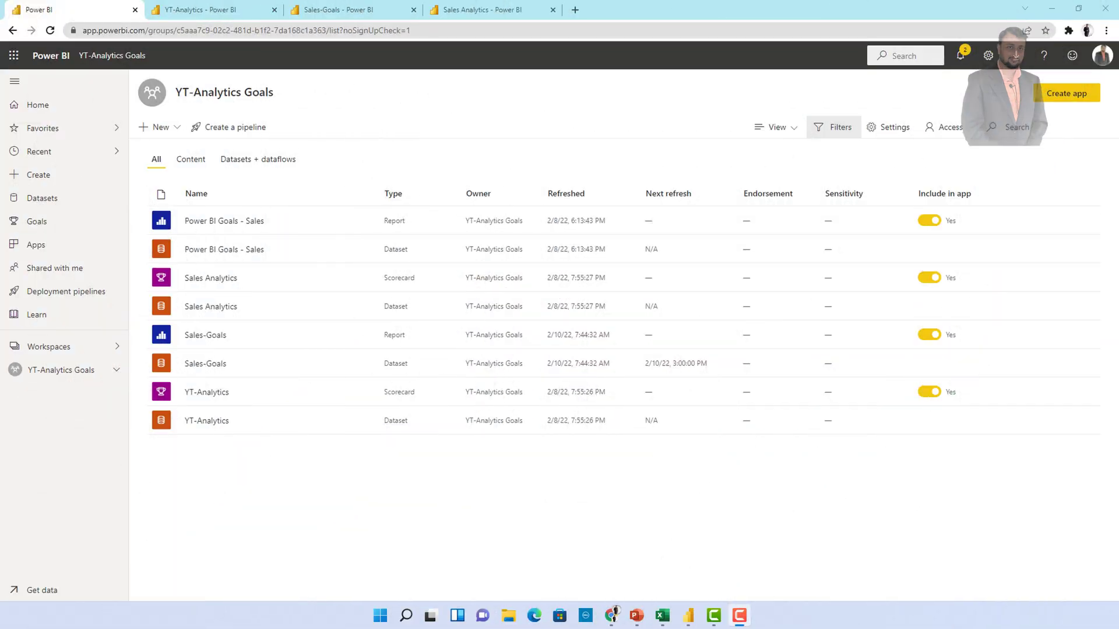
Create a new scorecard titled SALES-Connected, keeping the YT-Analytics Goals workspace.
left_click(181, 126)
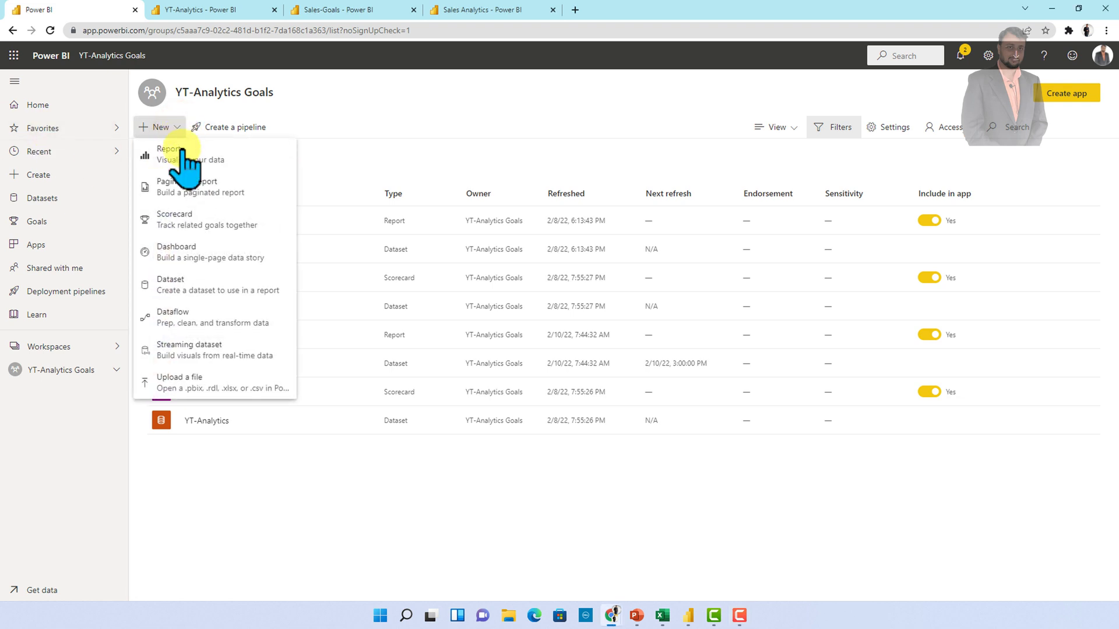
left_click(213, 222)
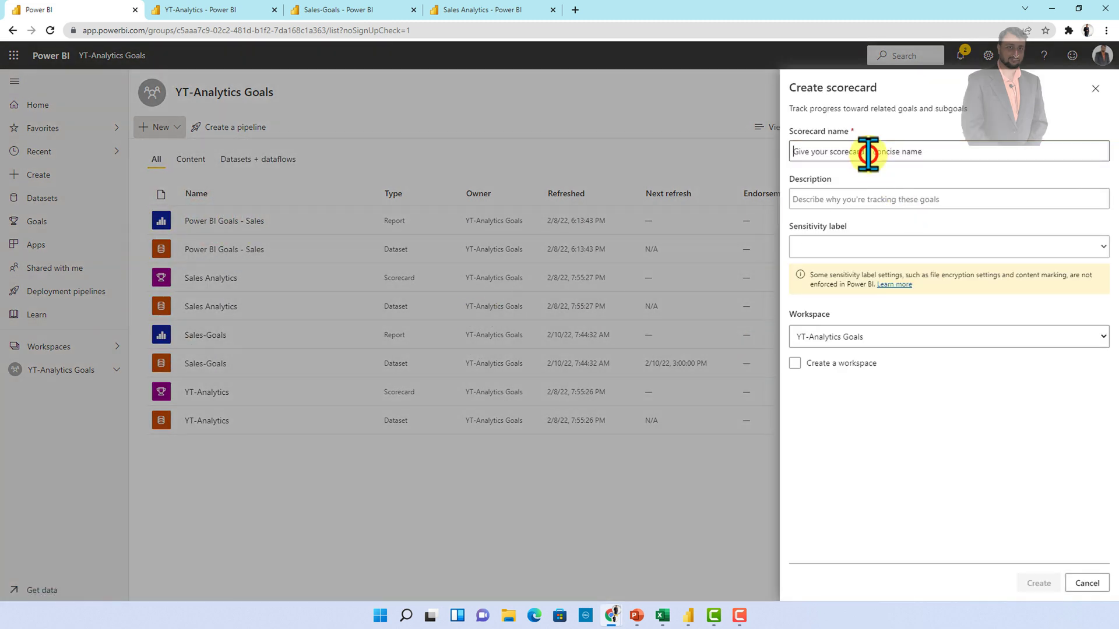
type("SA")
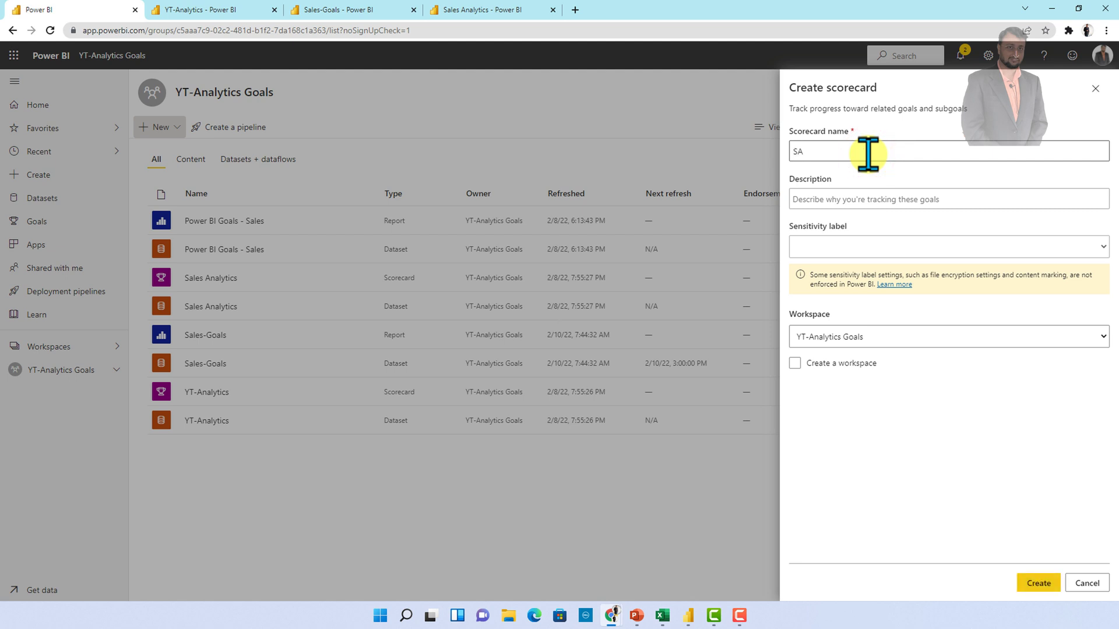
type("LES-Connected")
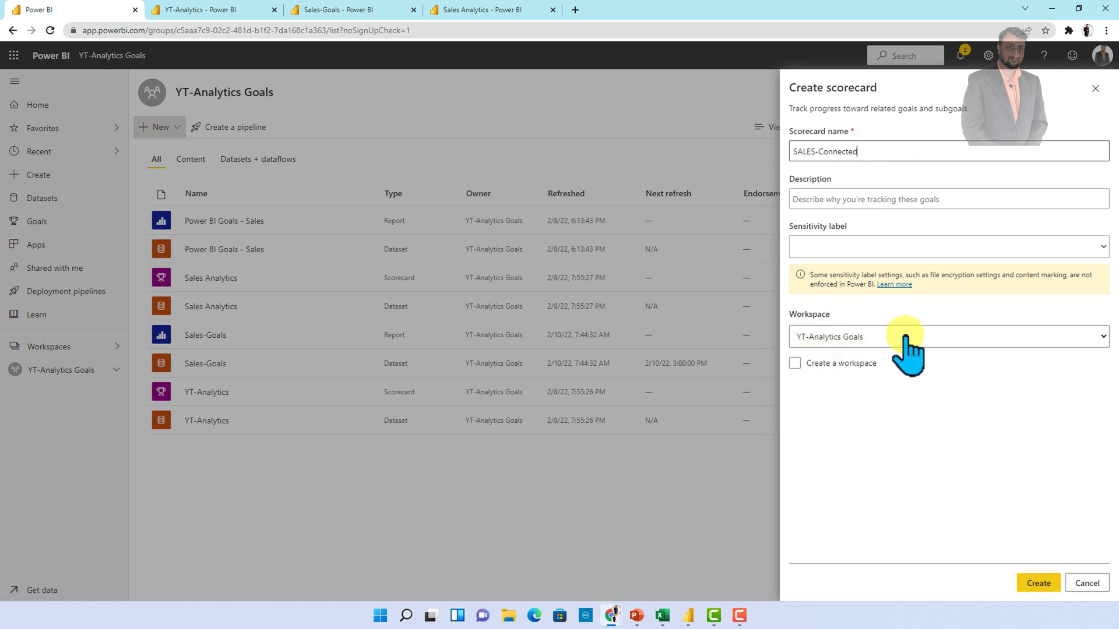
left_click(1052, 584)
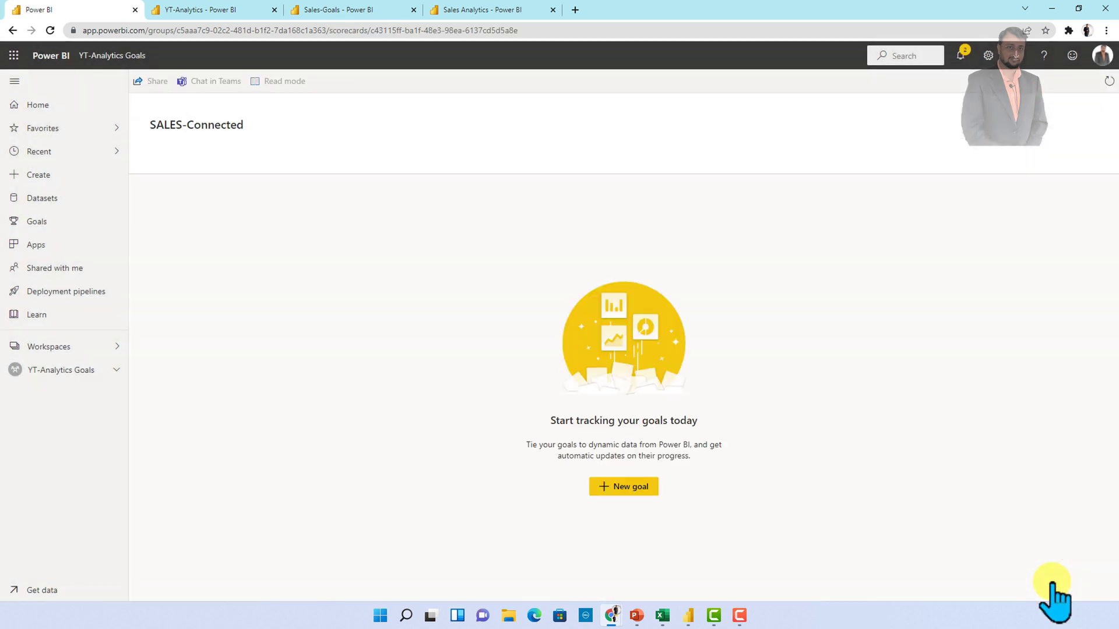
Add a new goal named 'Product B Sales Goal' to the scorecard.
left_click(627, 488)
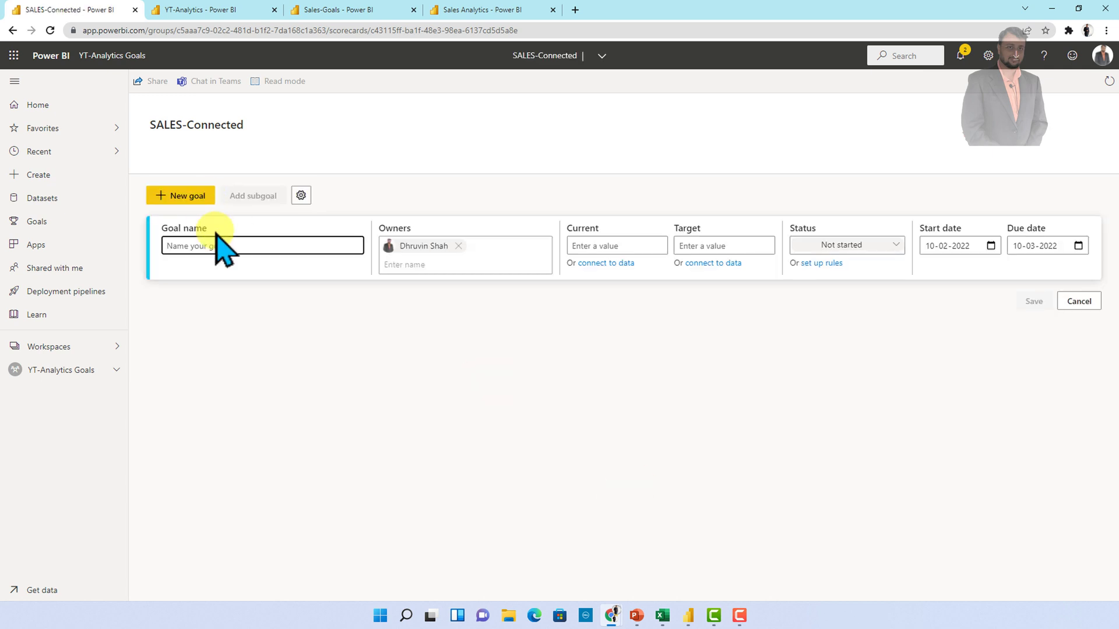
left_click(224, 252)
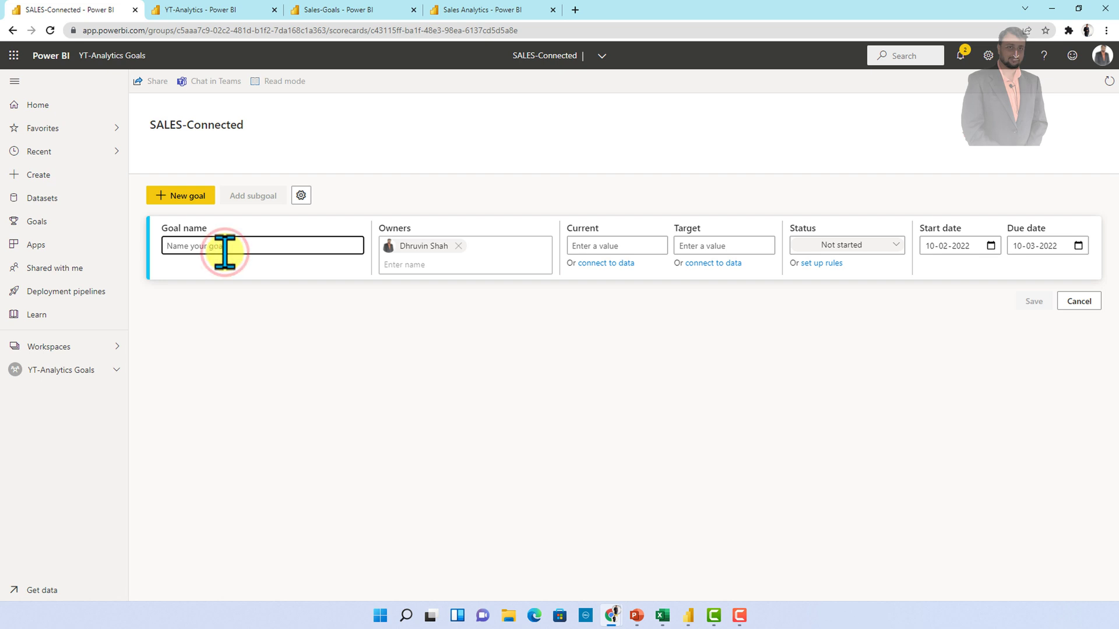
type("Product B Sales Goal")
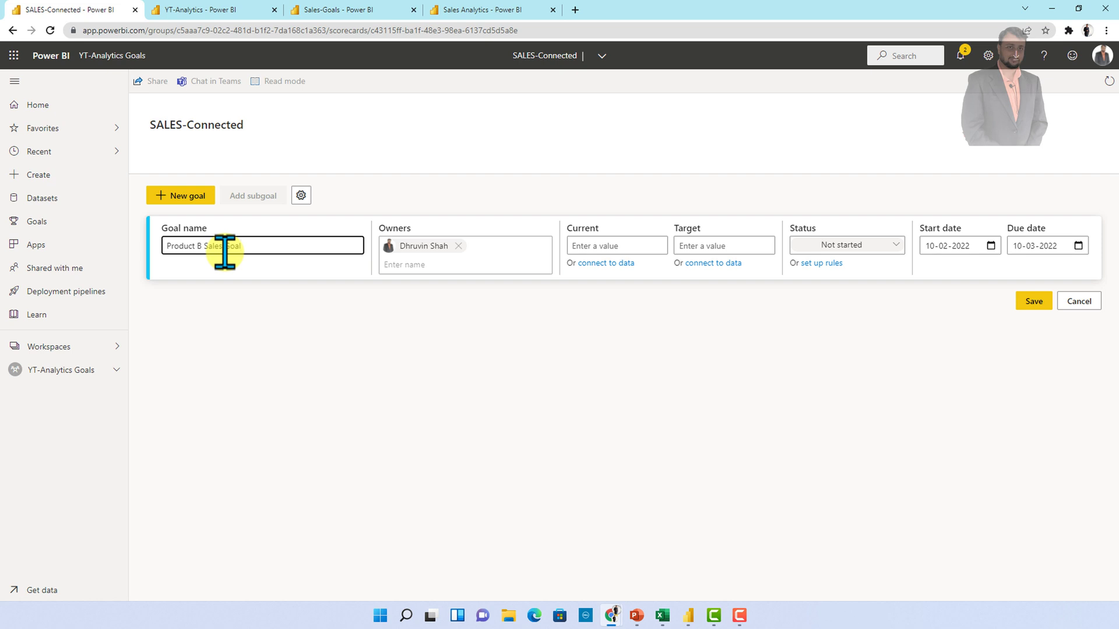
left_click(635, 250)
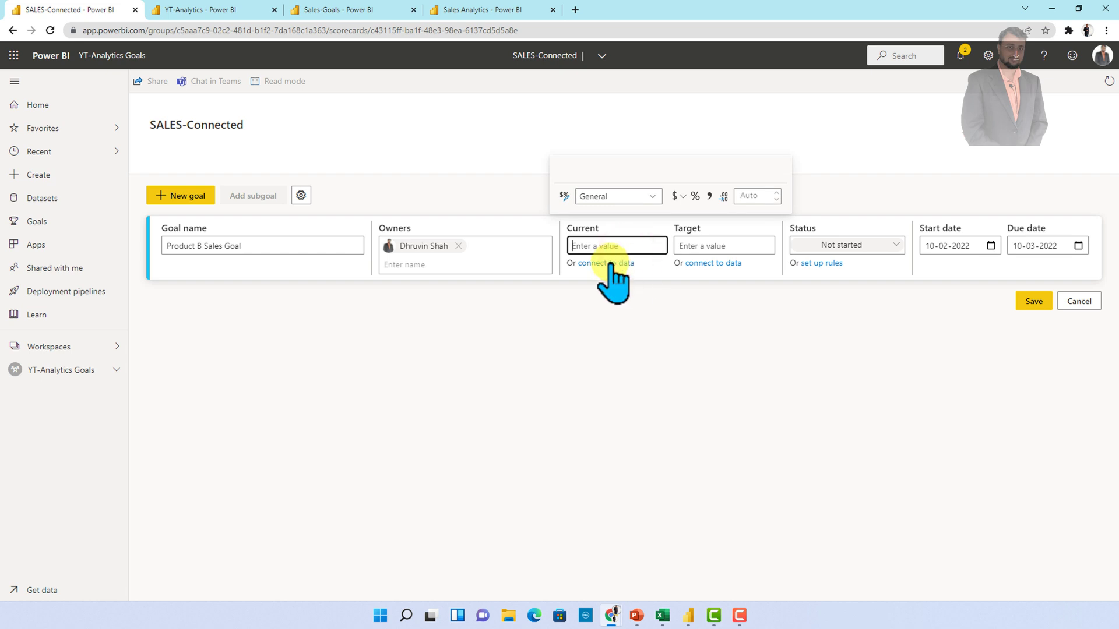
Link the goal's current value to the Product B bar in the Sales-Goals report (794).
left_click(610, 263)
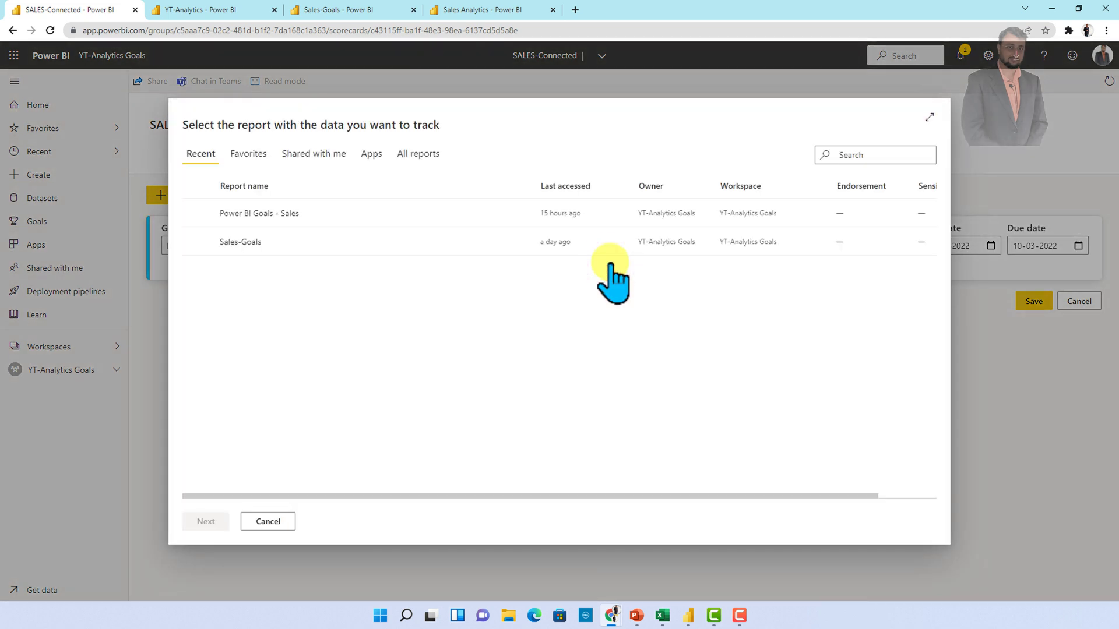
left_click(418, 156)
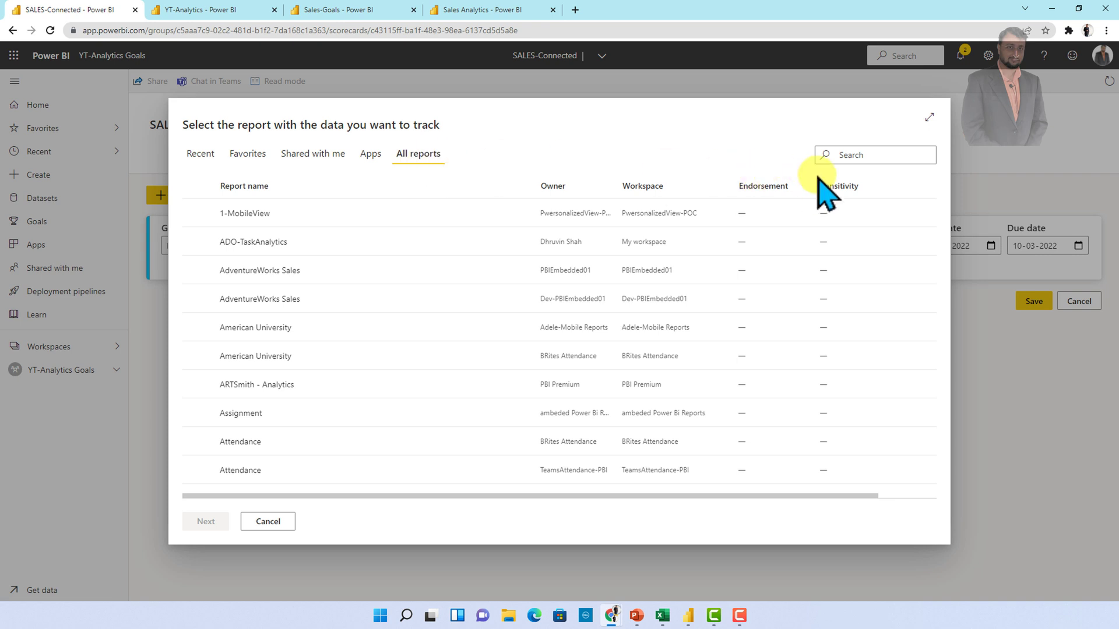
left_click(839, 155)
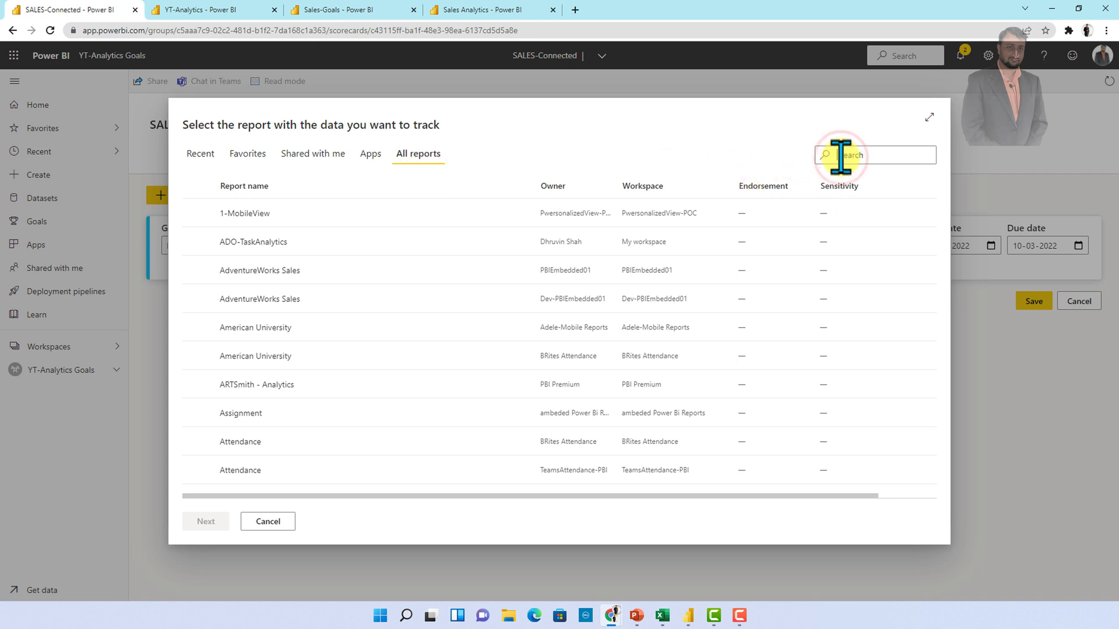
type("sales")
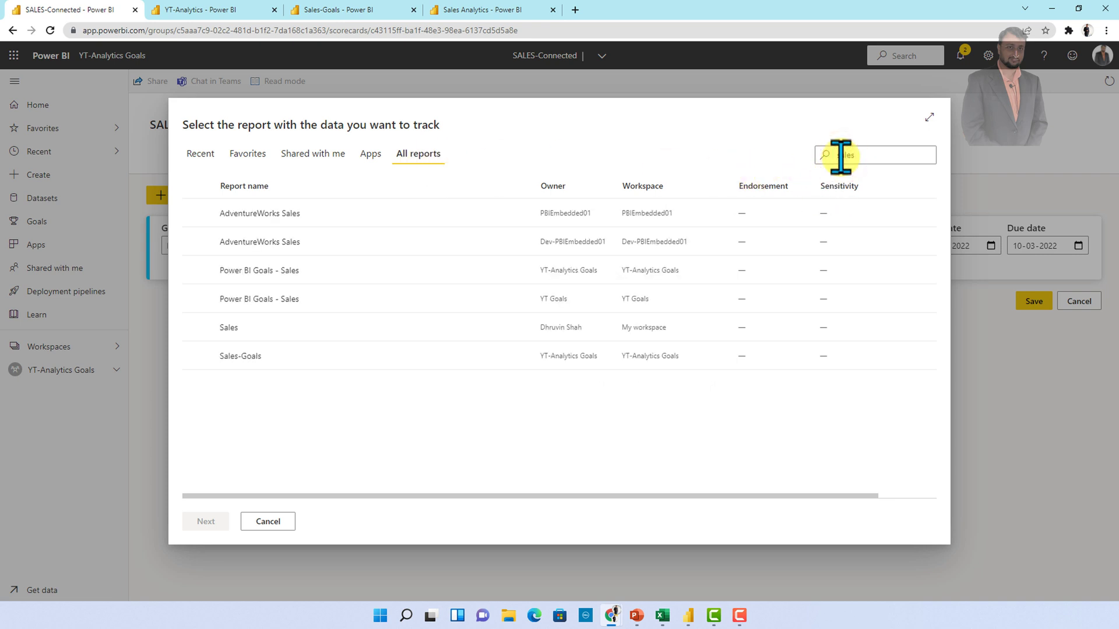
left_click(250, 356)
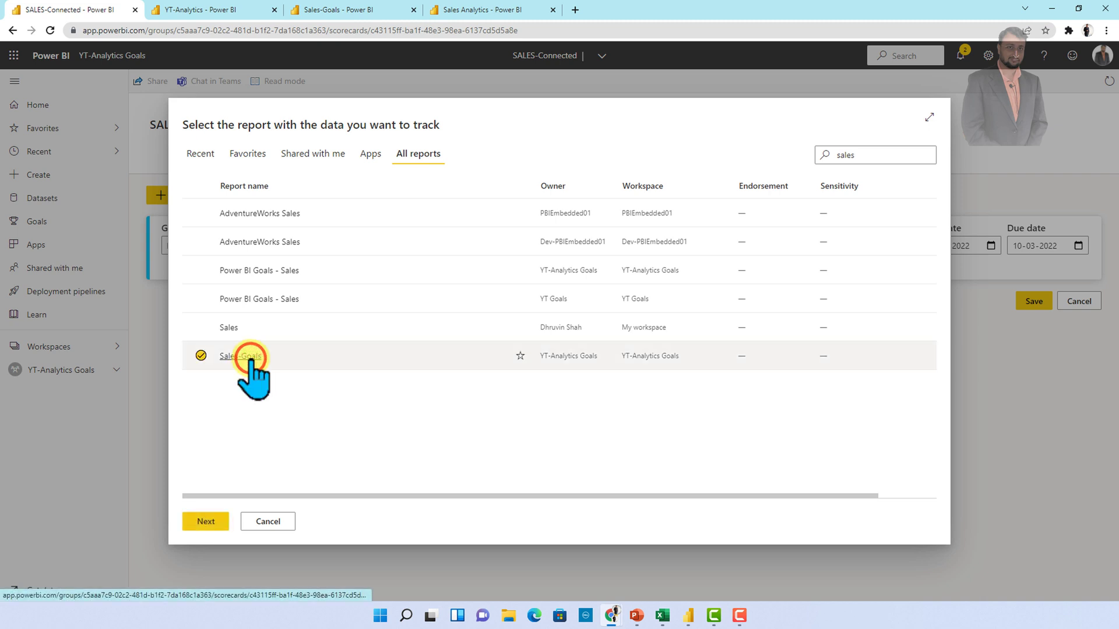
left_click(205, 521)
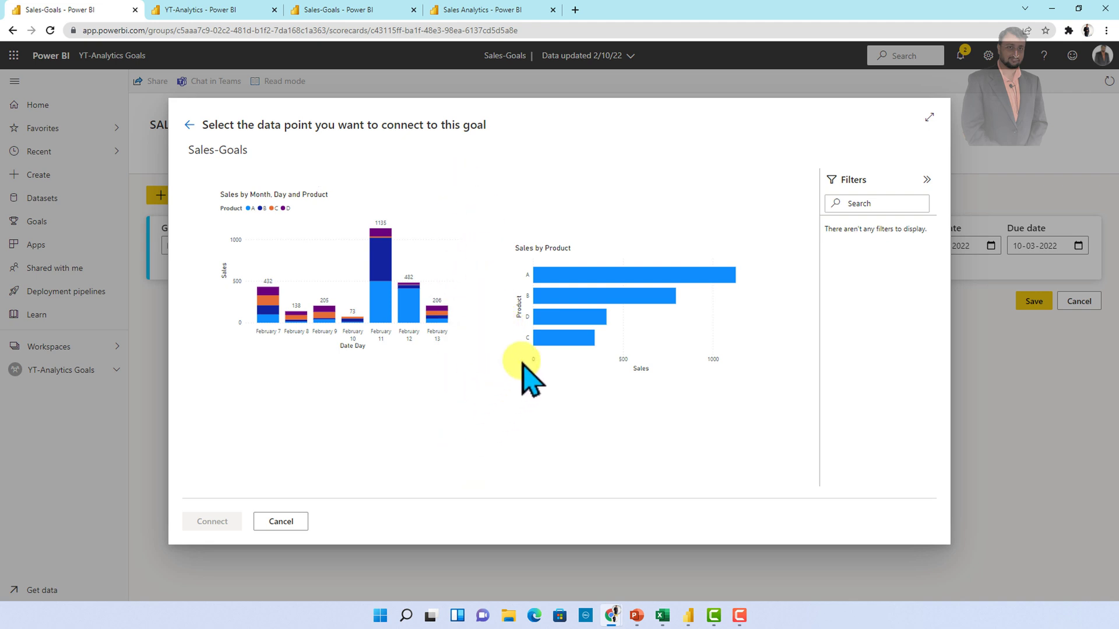
left_click(553, 296)
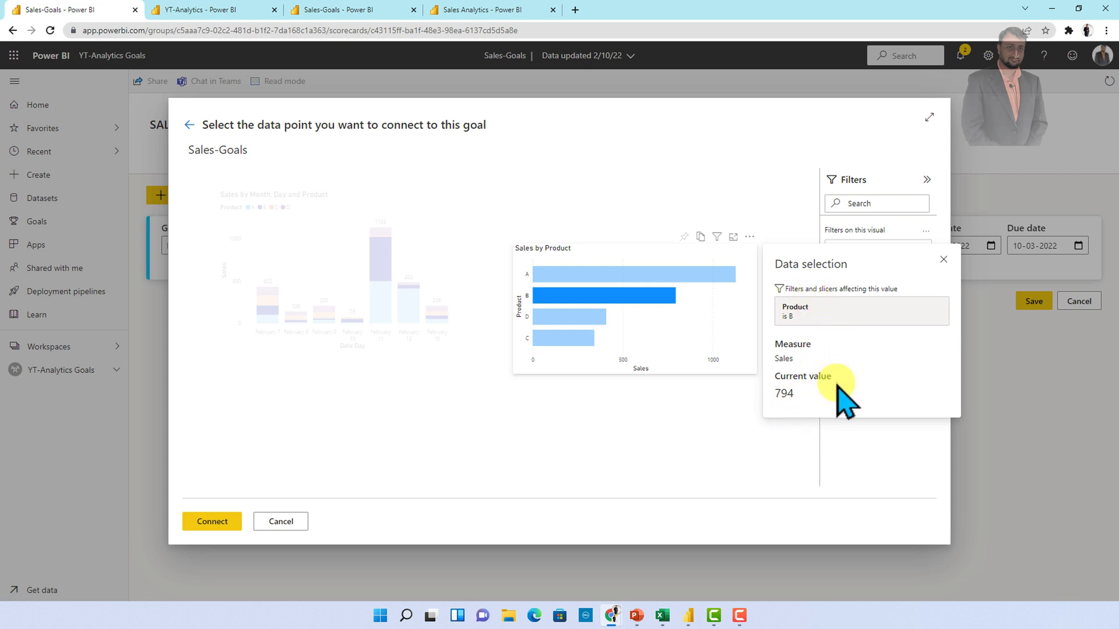
left_click(221, 522)
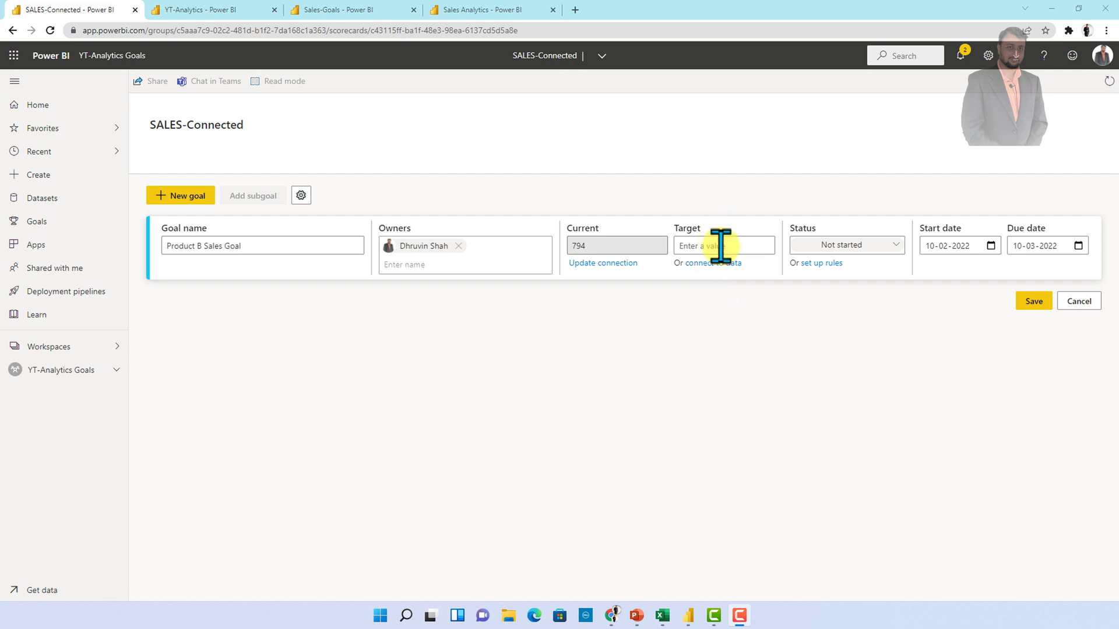
Give the goal target 950, status At risk, start 07-02-2022, due Mar 31, and save it.
left_click(721, 246)
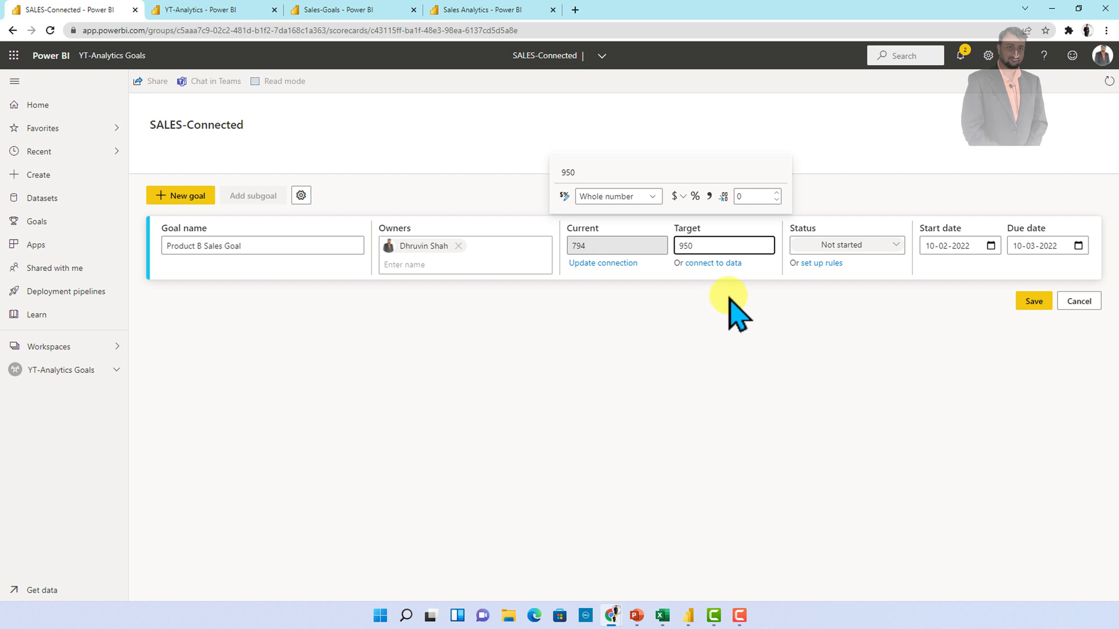
left_click(845, 245)
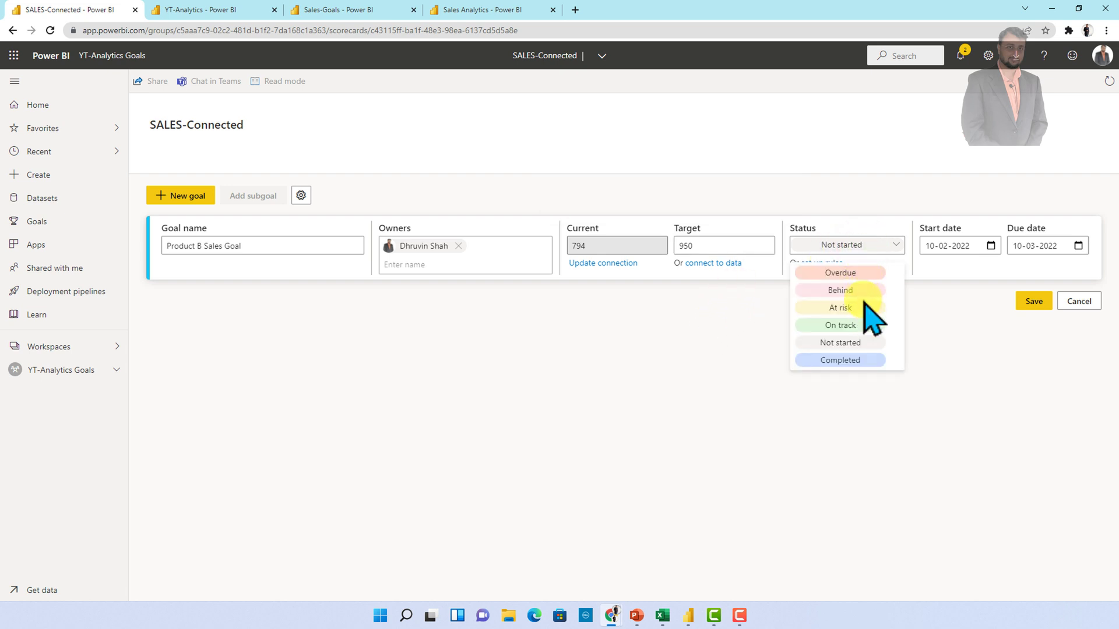
left_click(861, 309)
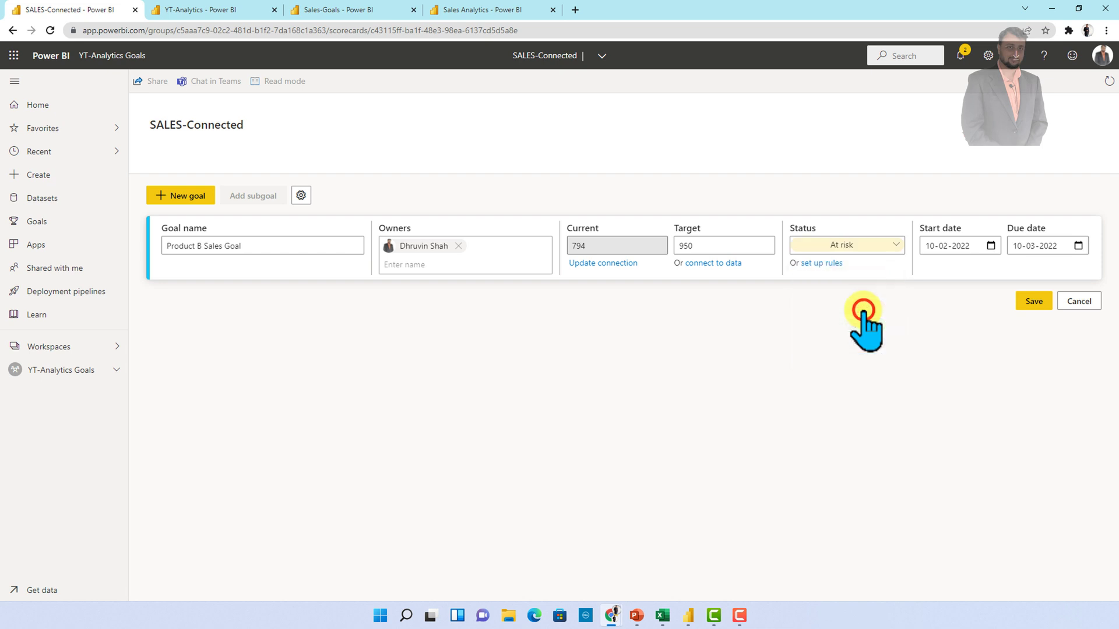
left_click(989, 246)
left_click(935, 322)
left_click(1078, 246)
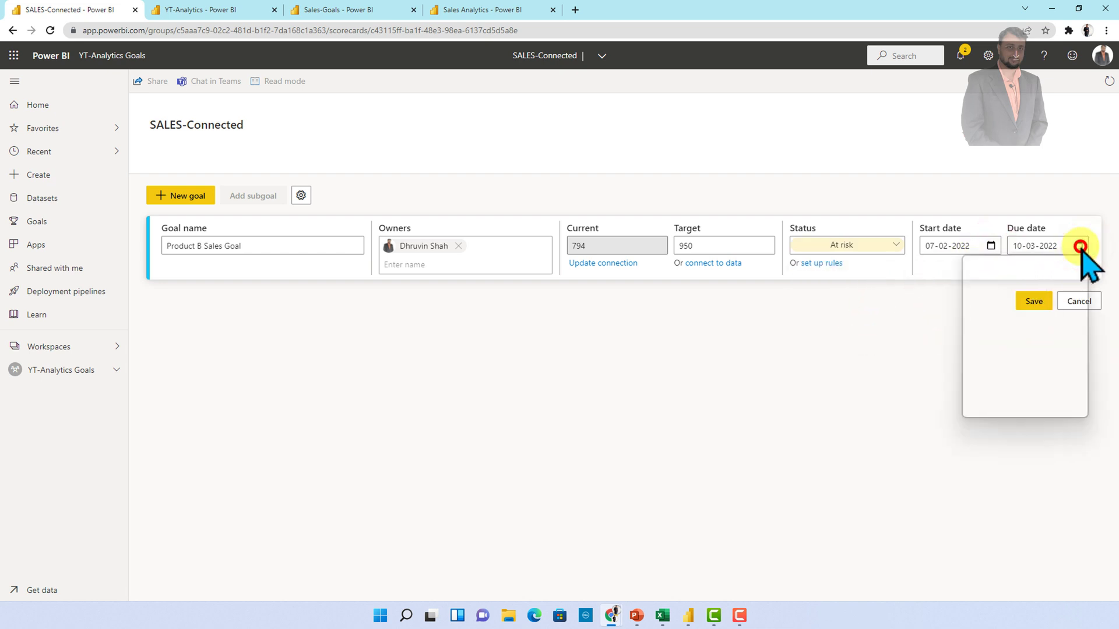
left_click(1025, 372)
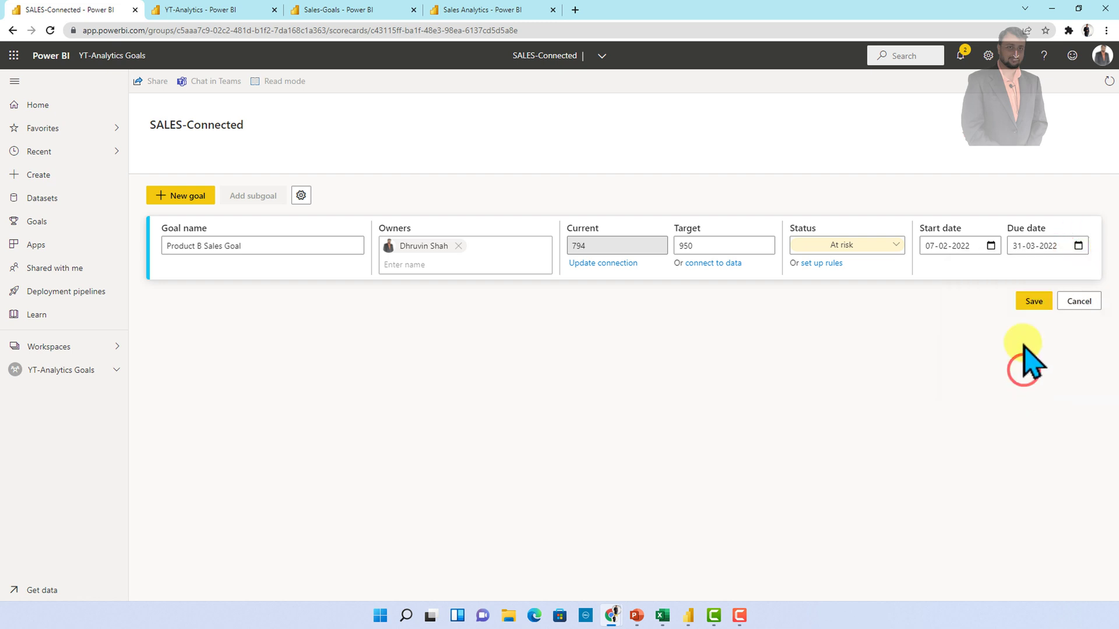
left_click(1035, 301)
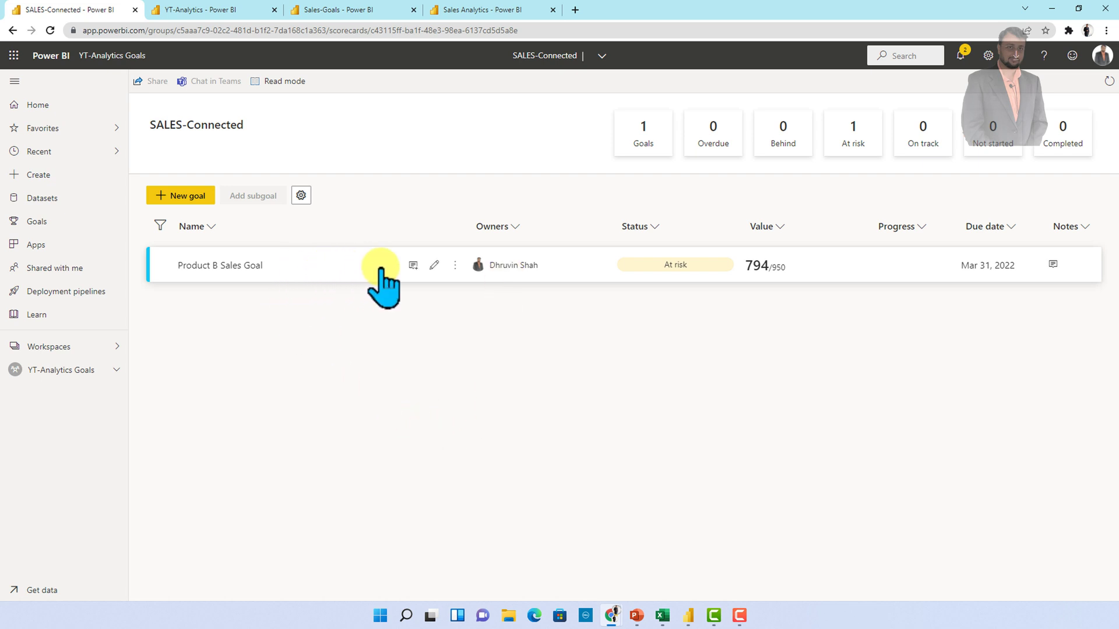
left_click(413, 266)
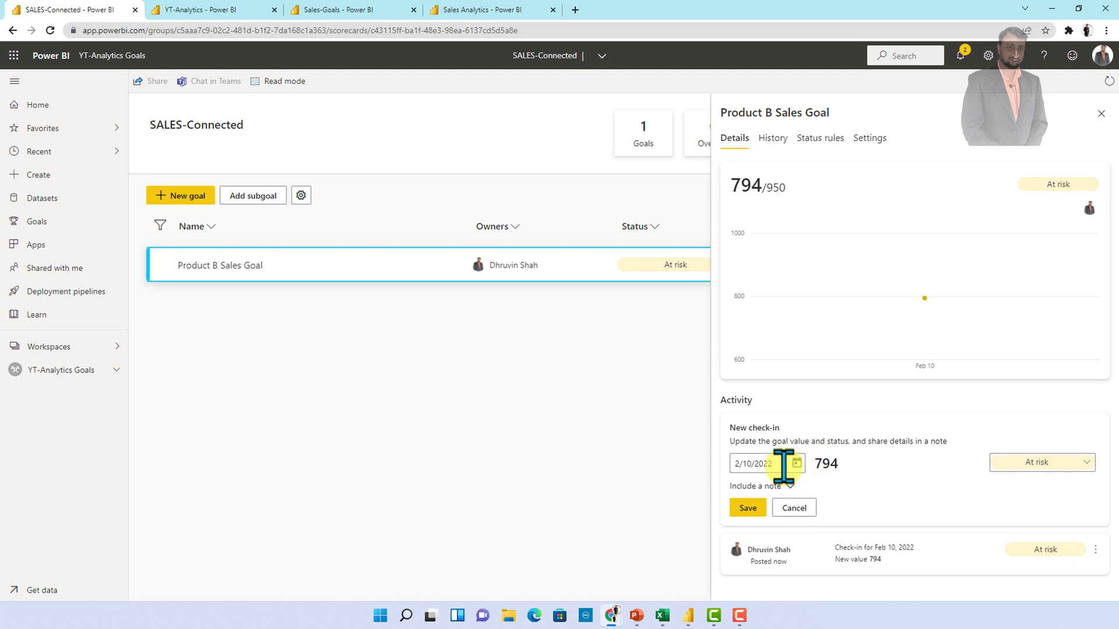
left_click(797, 464)
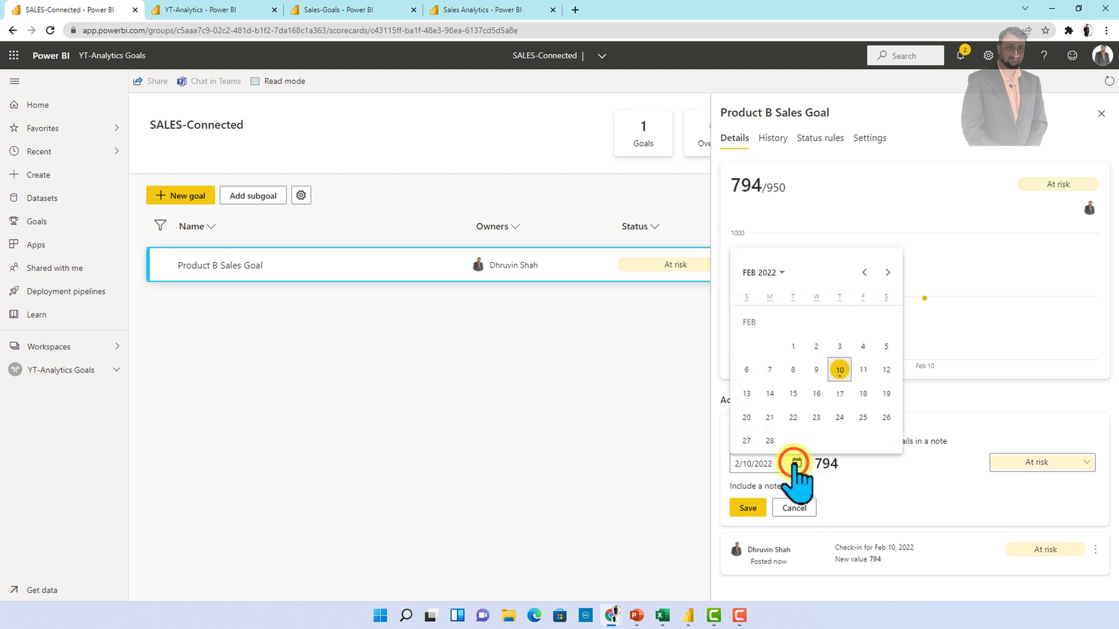
left_click(797, 463)
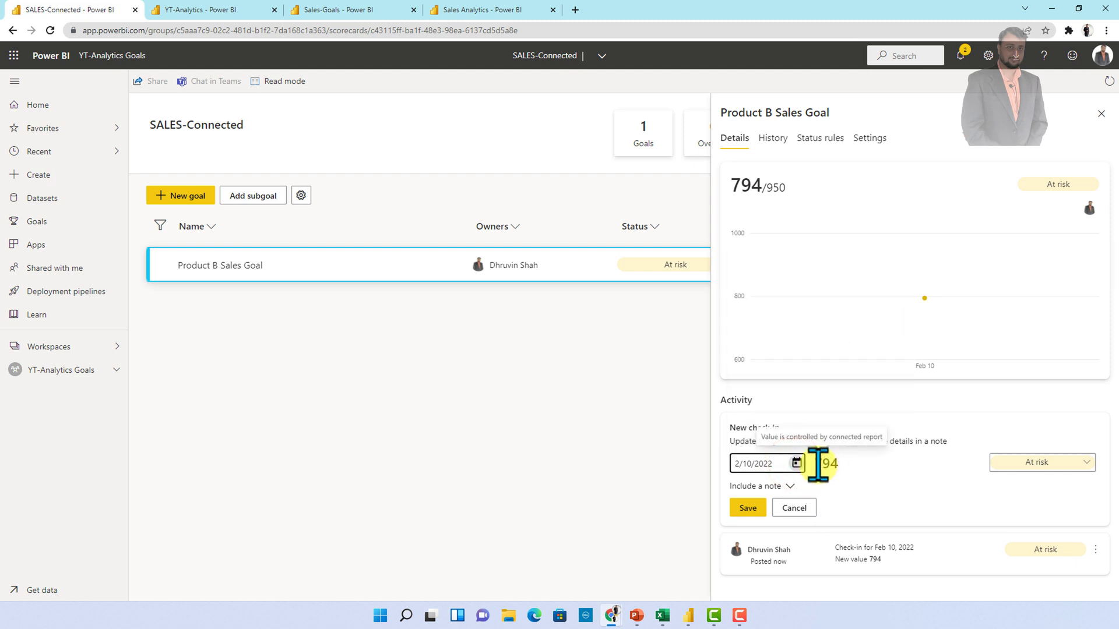
double_click(818, 464)
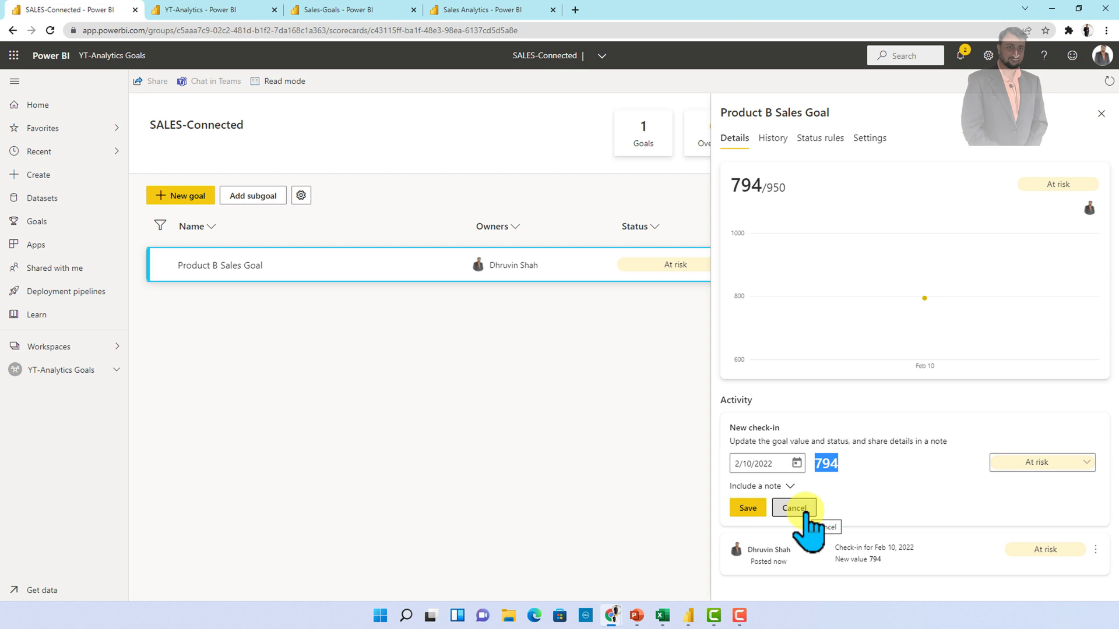
Switch the scorecard to Read mode and open the goal's connected Sales-Goals report in a new tab.
left_click(1103, 116)
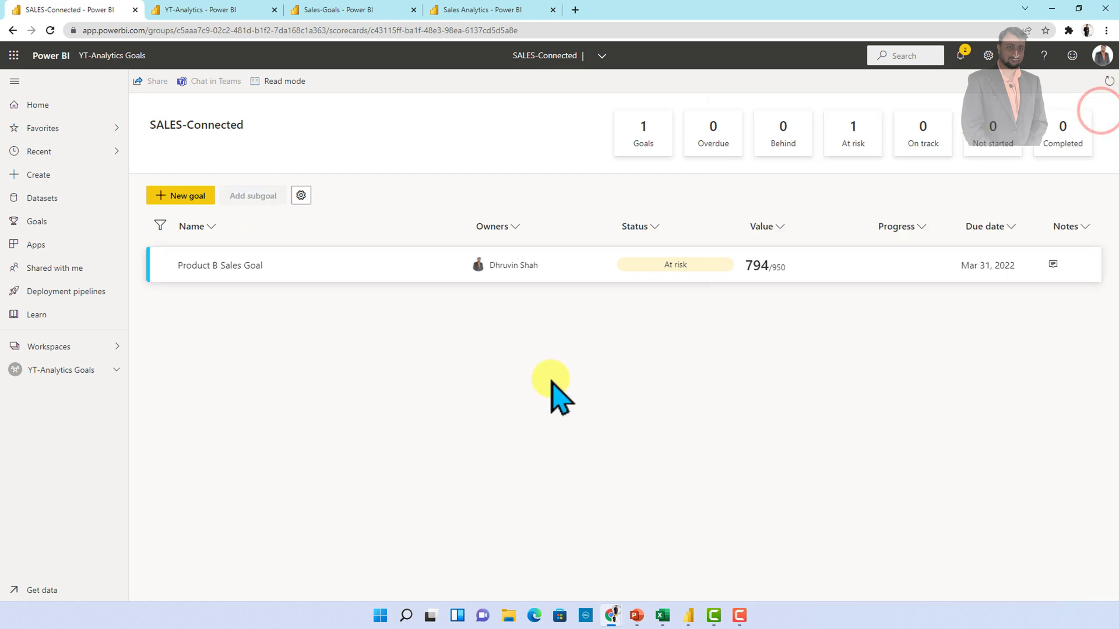
left_click(279, 81)
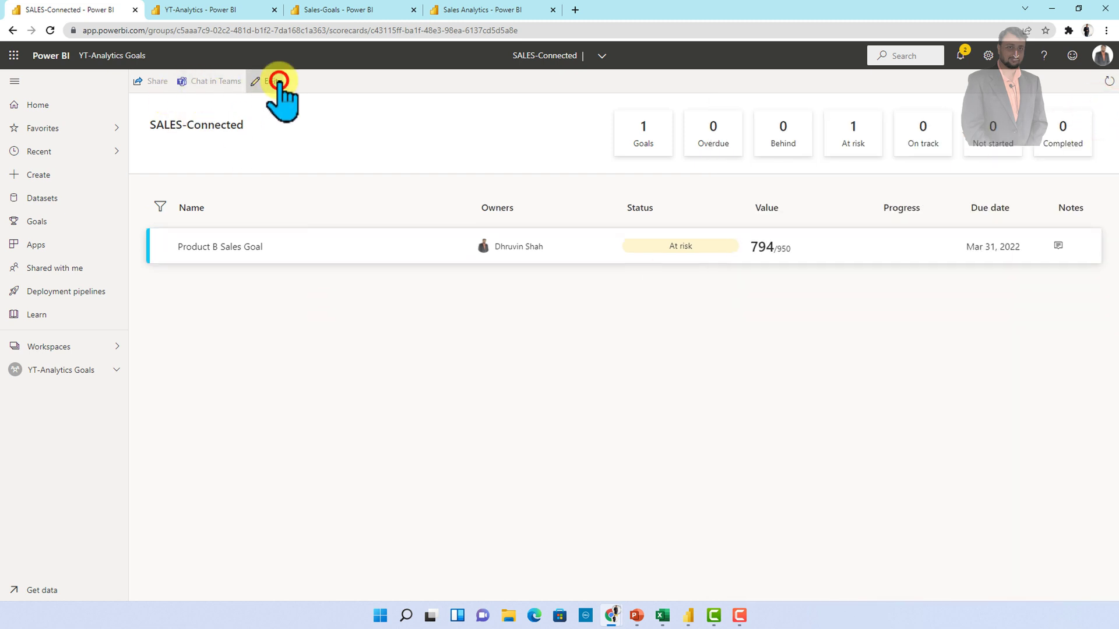
mouse_move(209, 249)
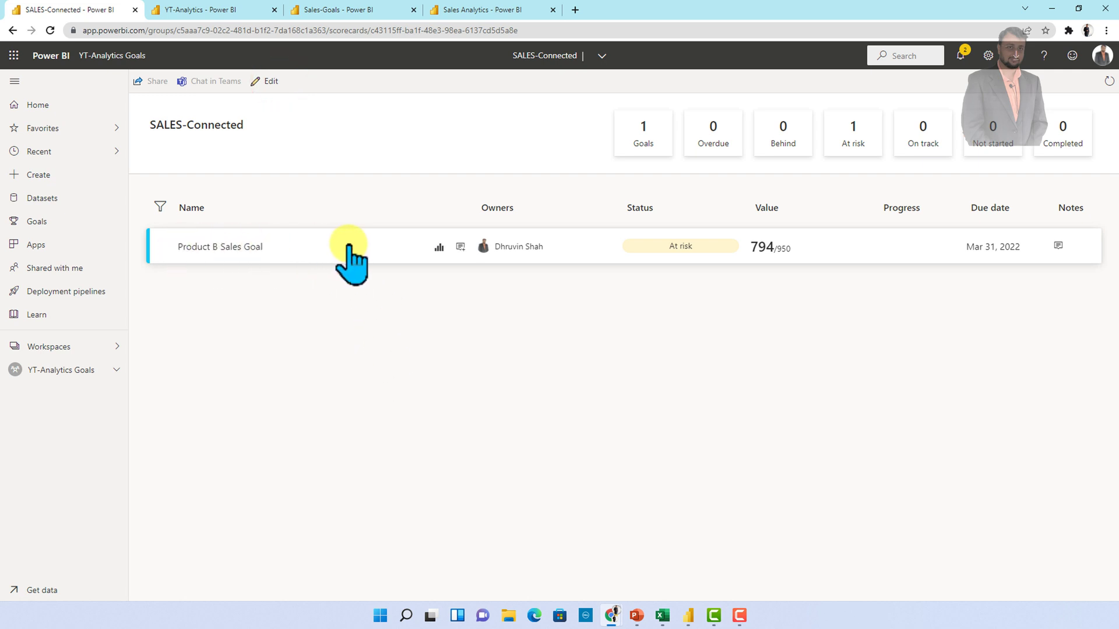
left_click(440, 251)
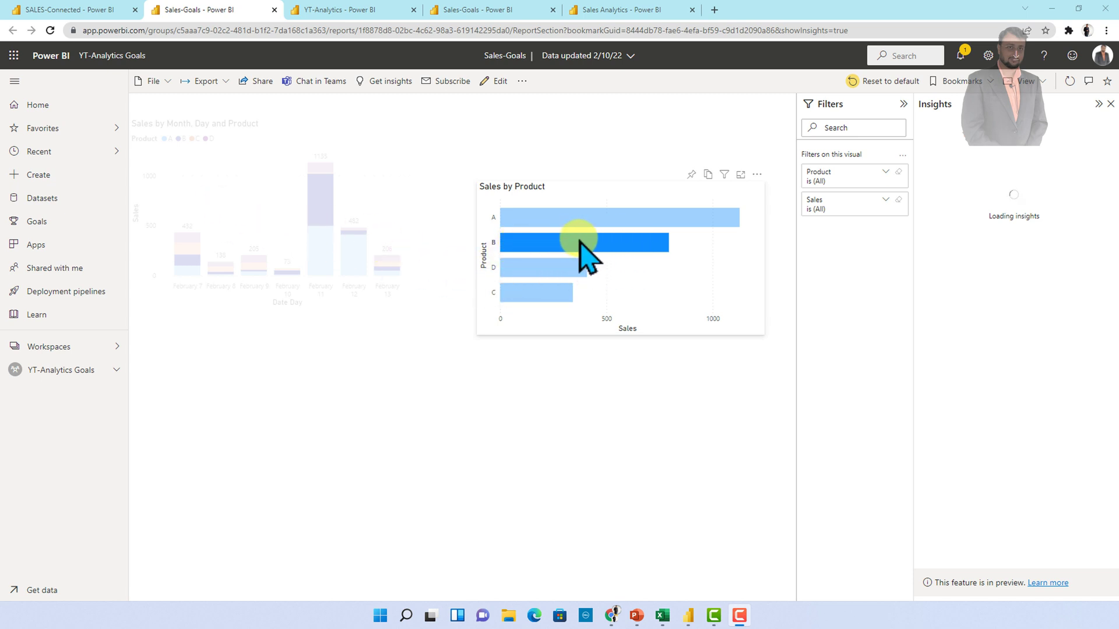
mouse_move(580, 240)
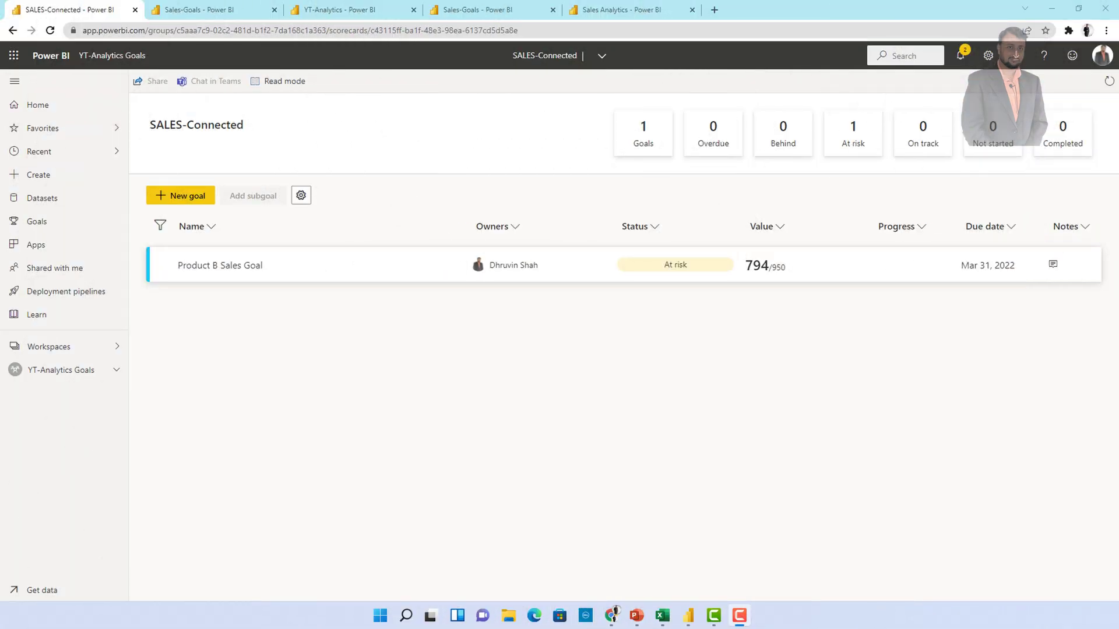
left_click(244, 266)
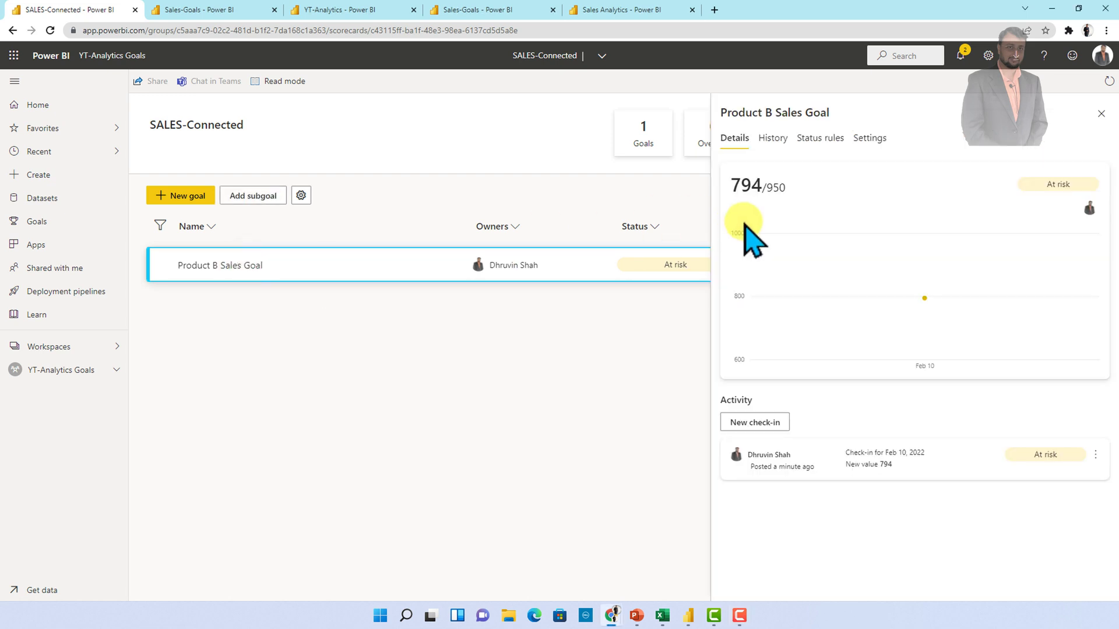
left_click(821, 139)
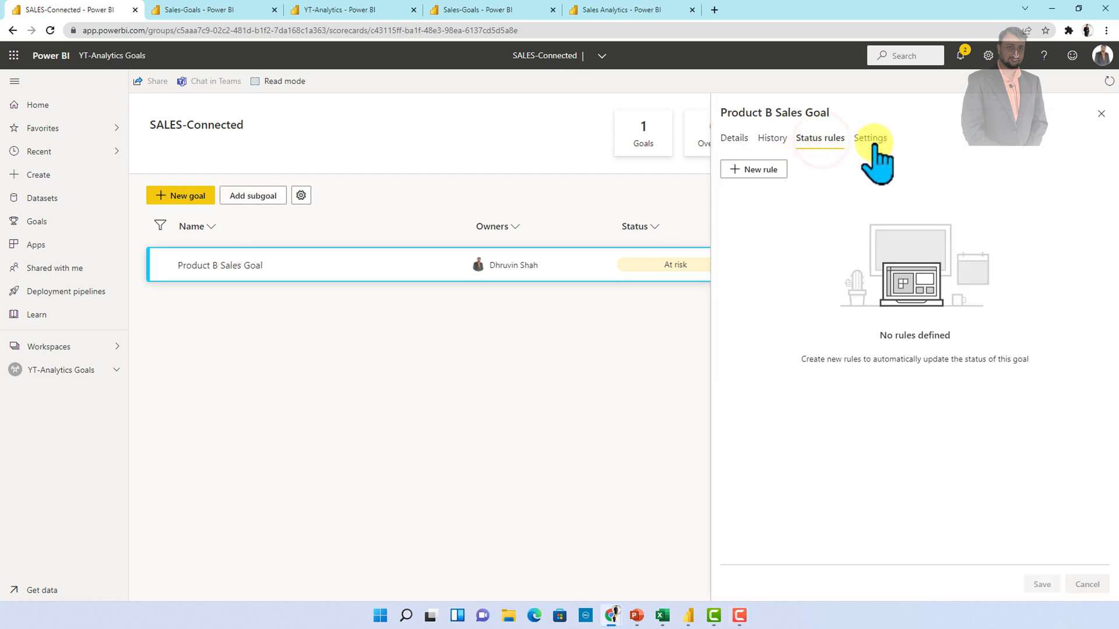
left_click(874, 142)
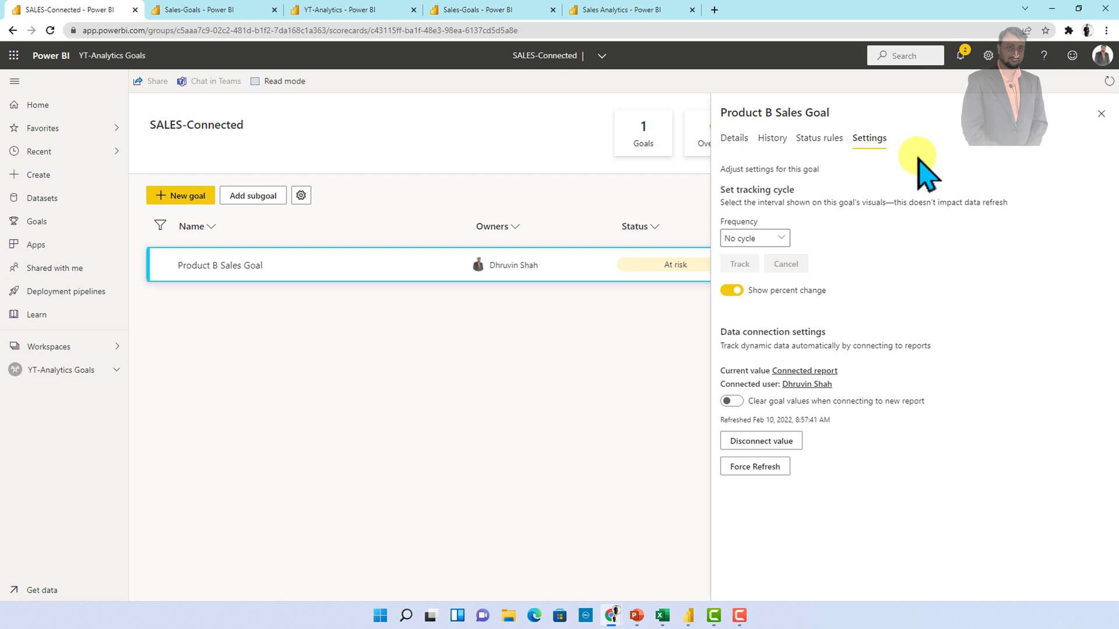
Go to the Sales Analytics scorecard, where Product B Sales shows 794/900.
left_click(1101, 113)
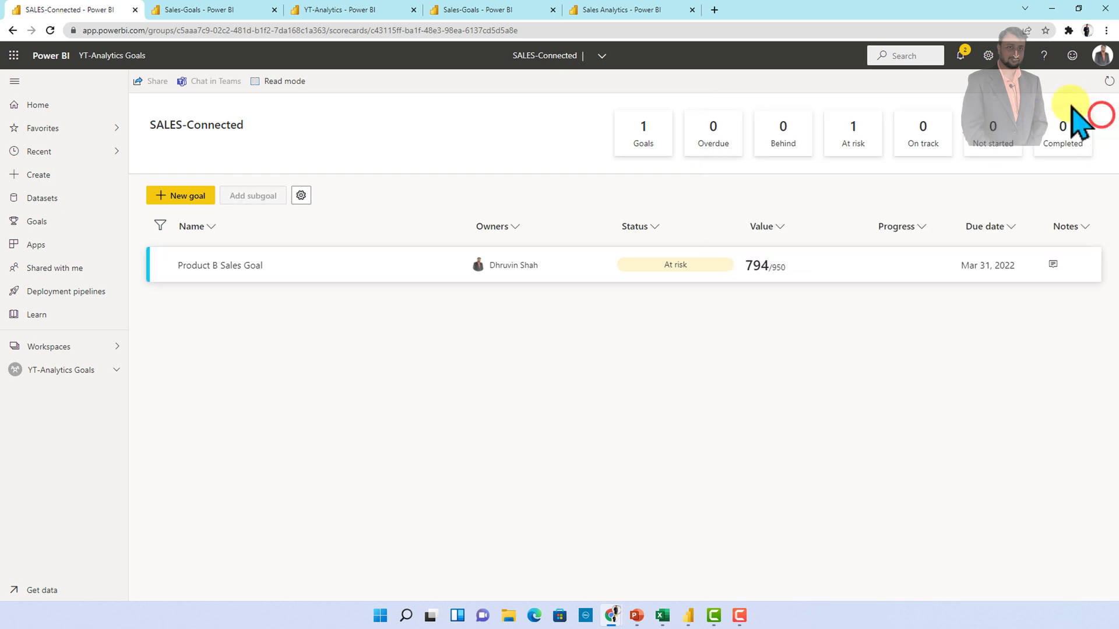
left_click(97, 348)
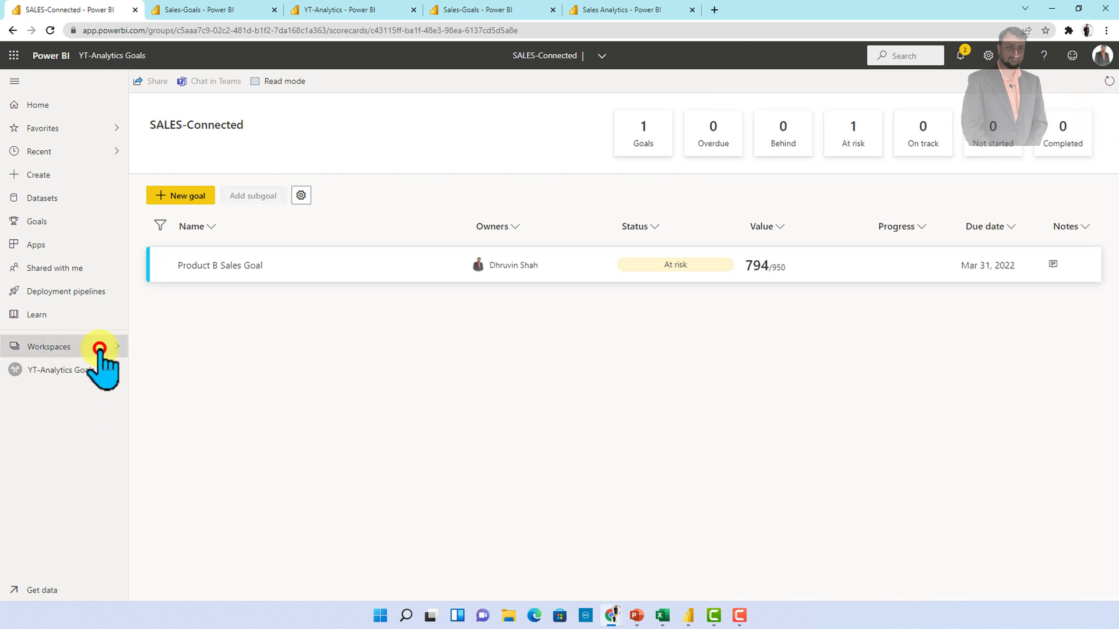
left_click(540, 391)
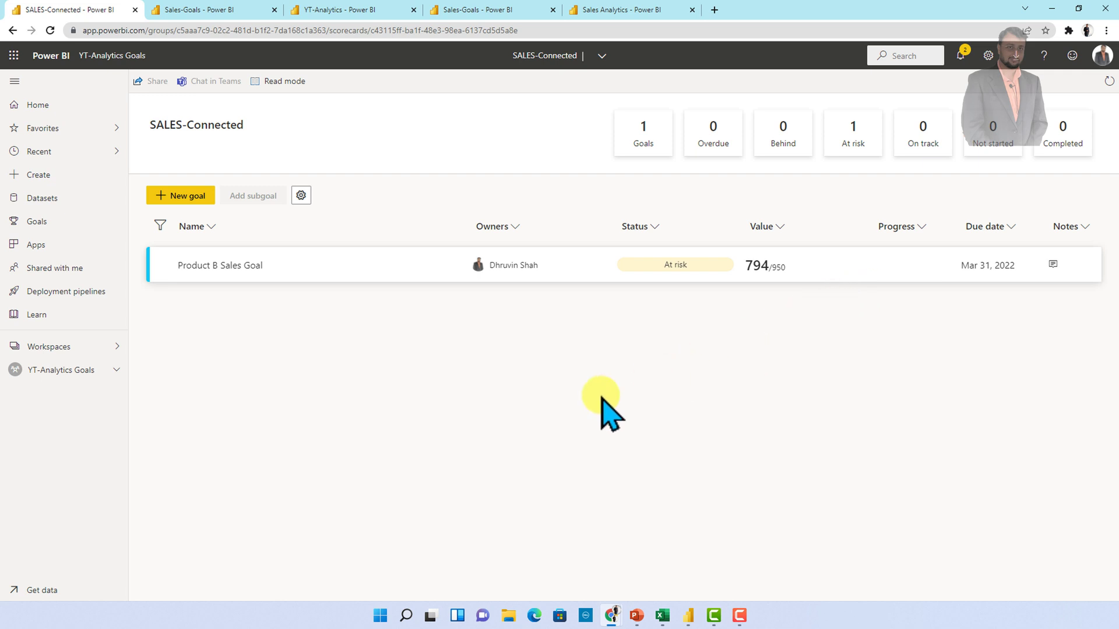
left_click(485, 15)
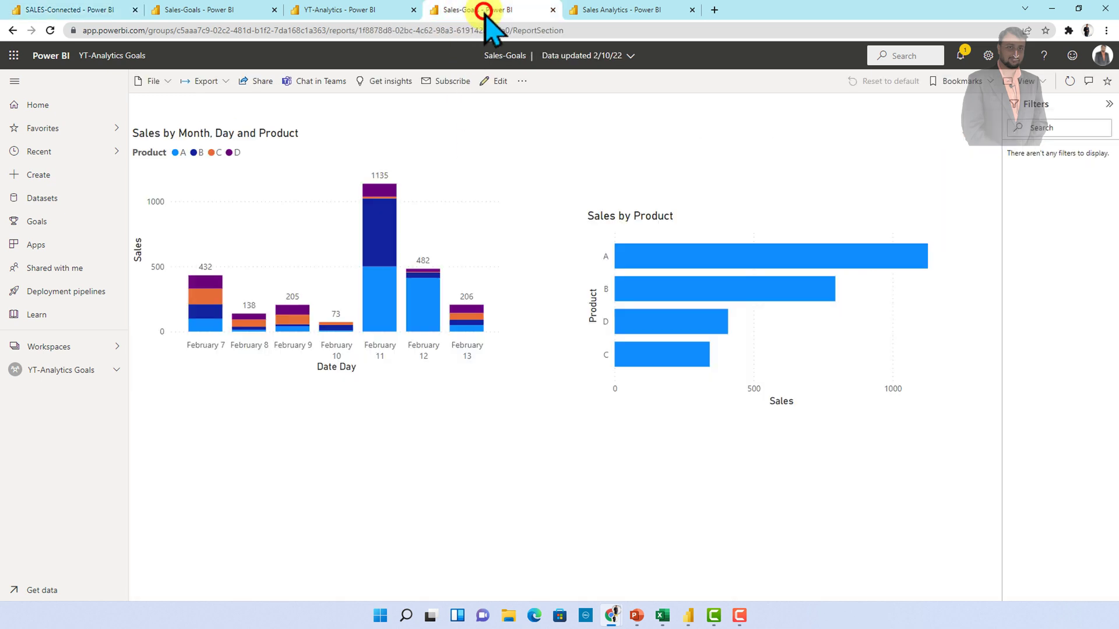
left_click(660, 13)
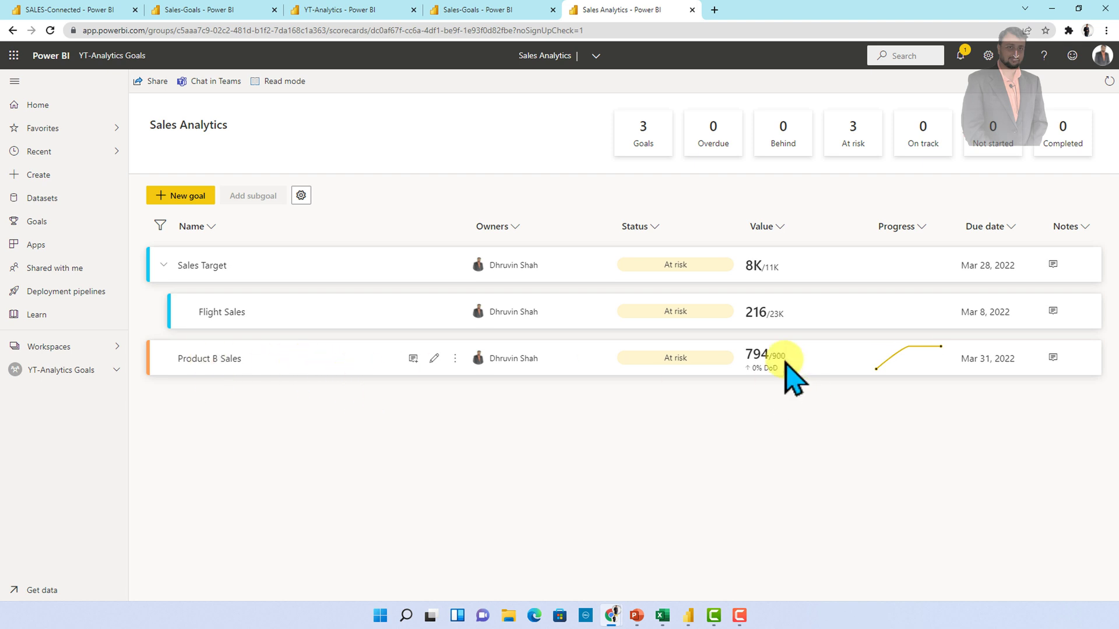
View Product B Sales' settings: Daily tracking, percent change on, value from a connected report.
left_click(291, 356)
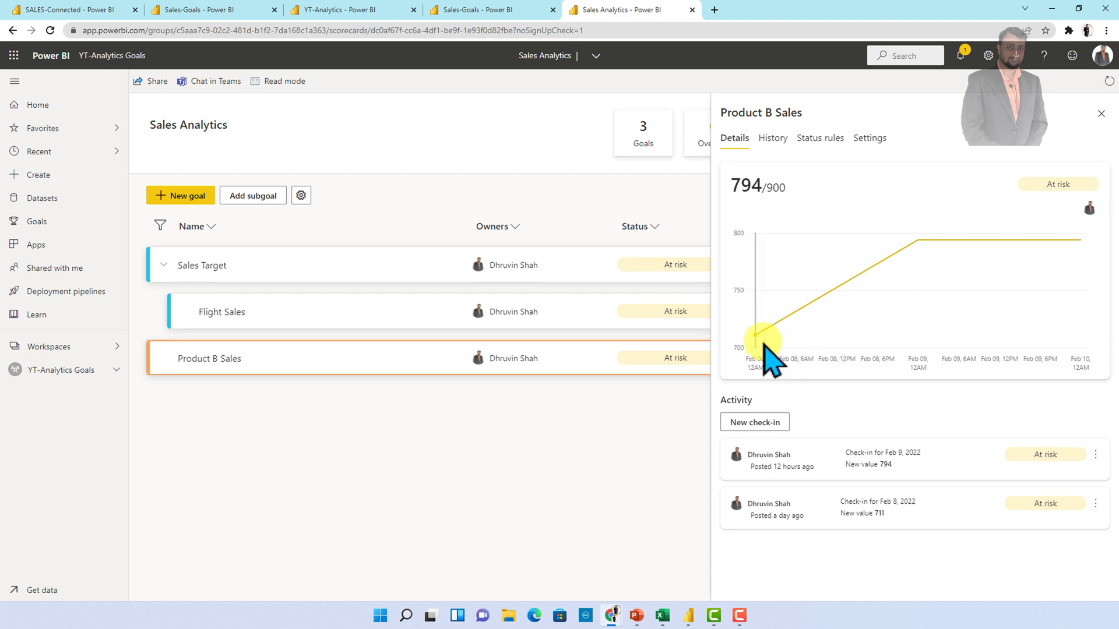
mouse_move(954, 250)
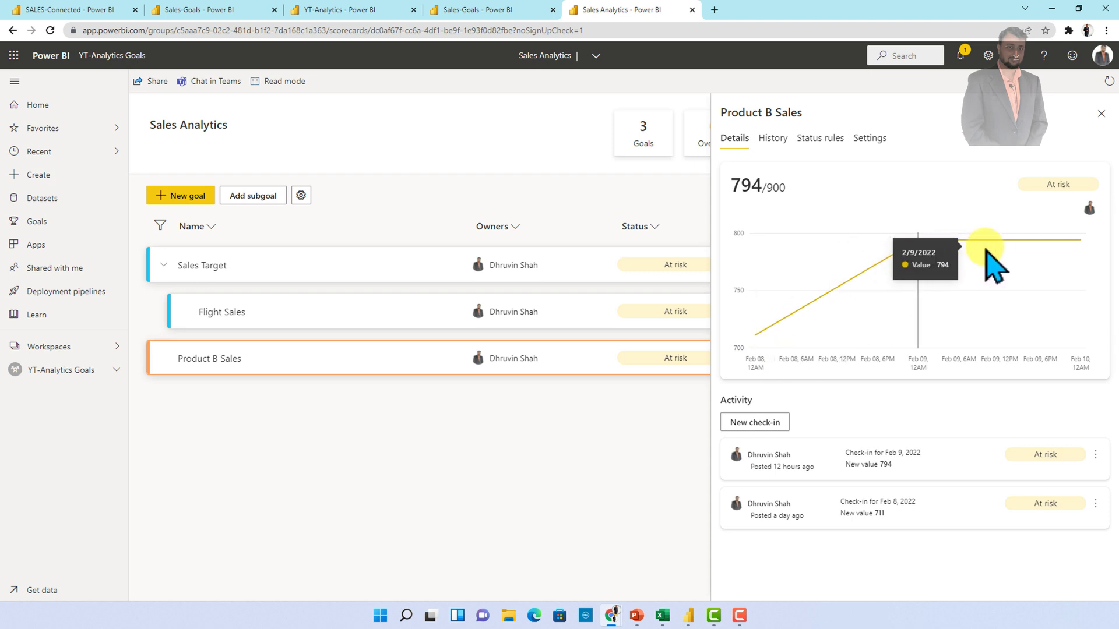
mouse_move(1073, 246)
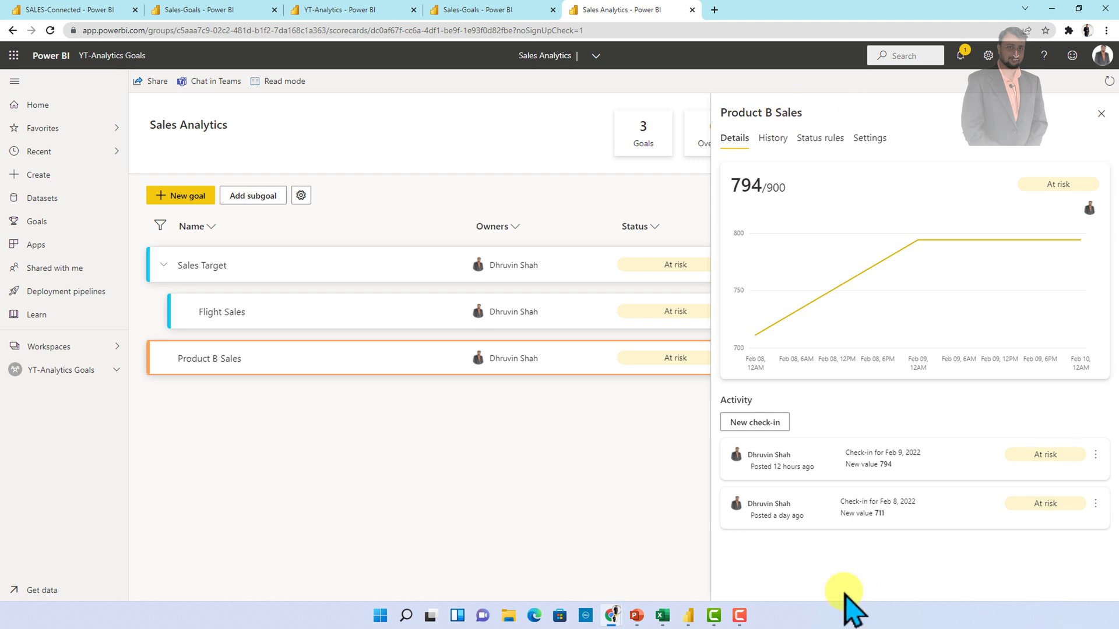
left_click(871, 140)
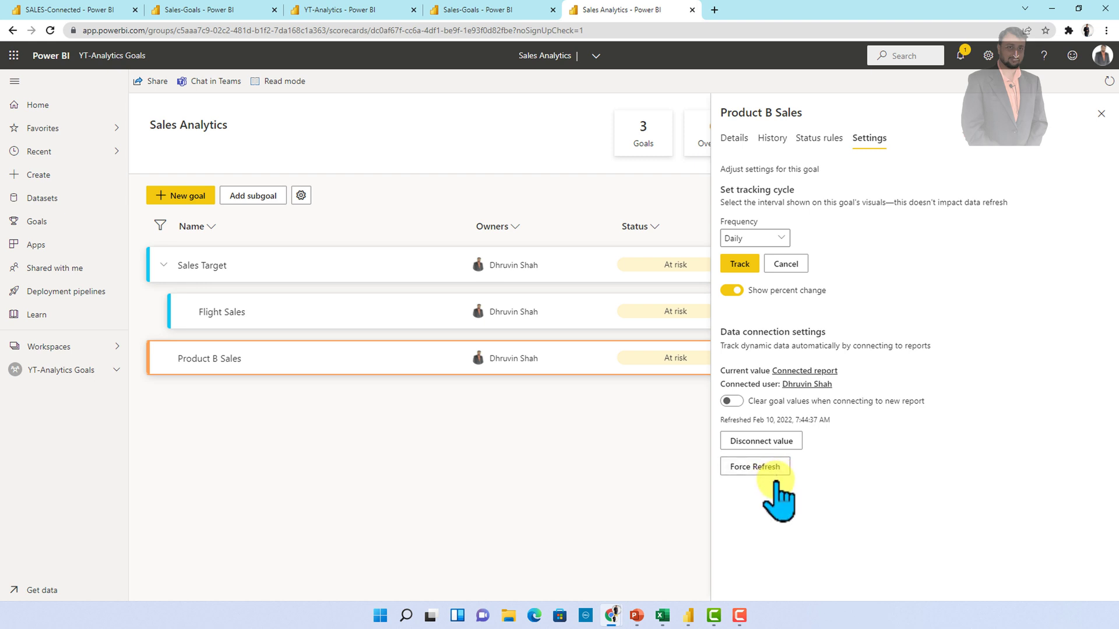
Check the goal's History, then return to Details showing 794/900 with Feb 8–9 check-ins.
left_click(777, 146)
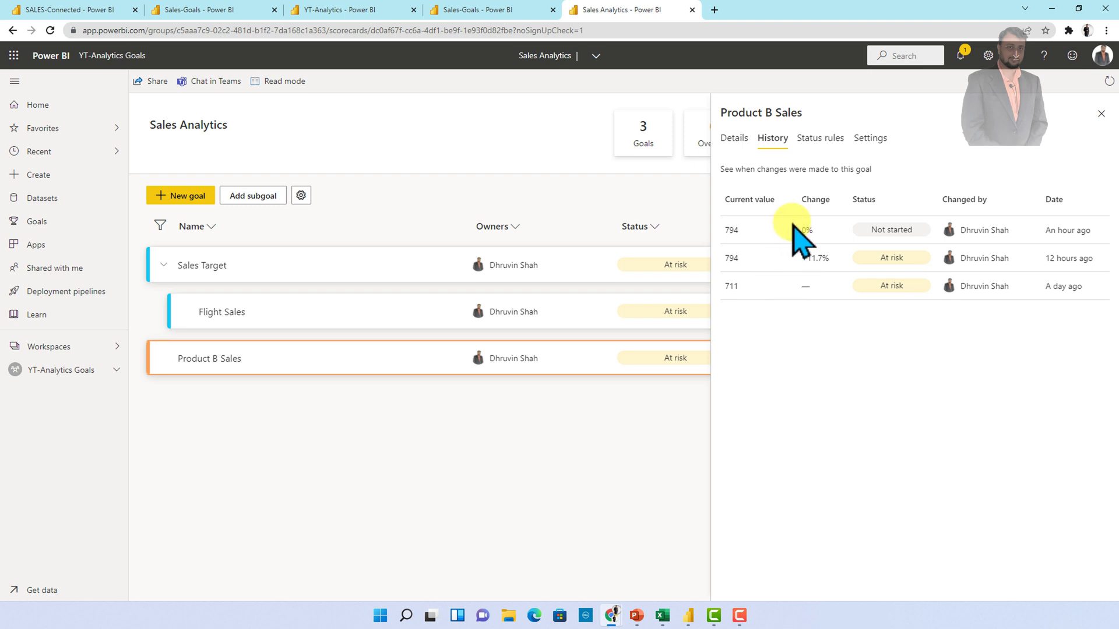
left_click(732, 140)
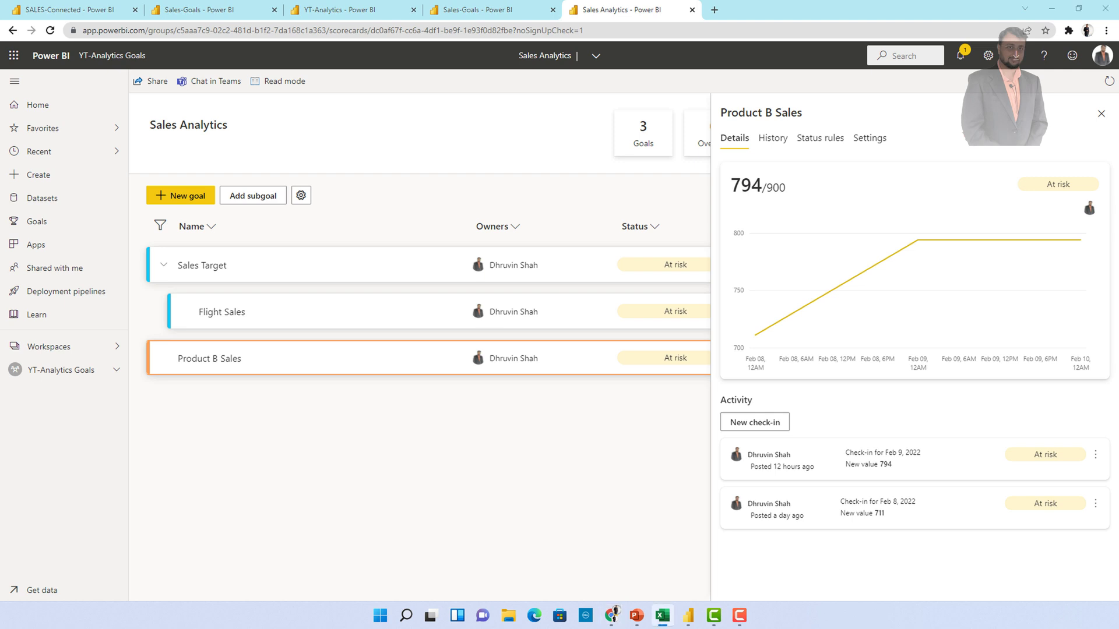
Copy the last four data rows of the Sales-Analytics sheet and paste them at row 34.
key("alt+Tab")
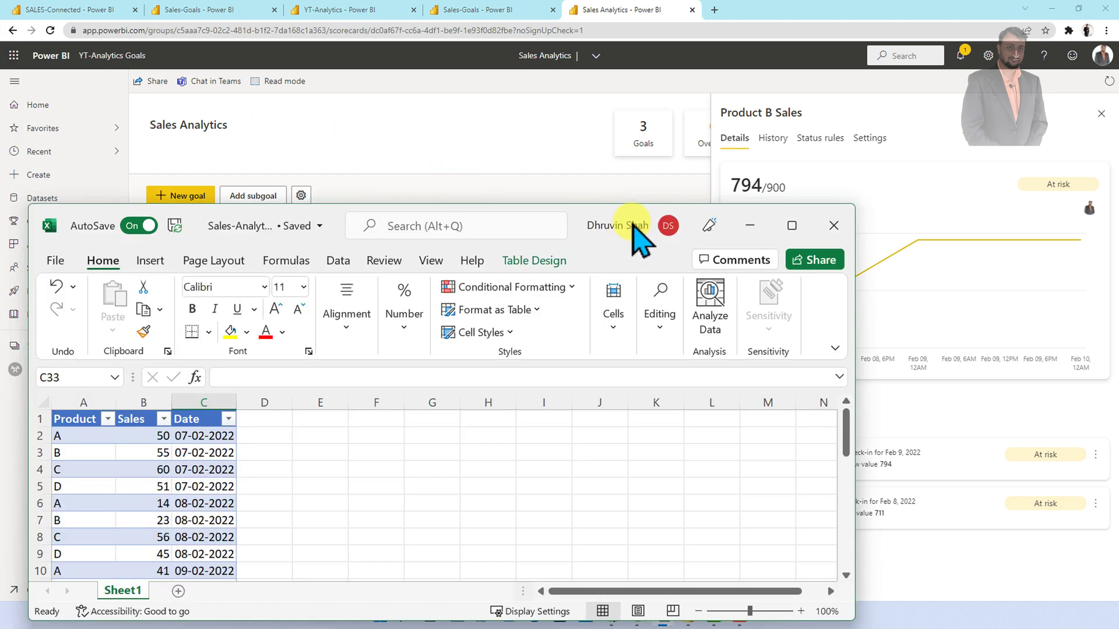
left_click_drag(635, 233, 737, 219)
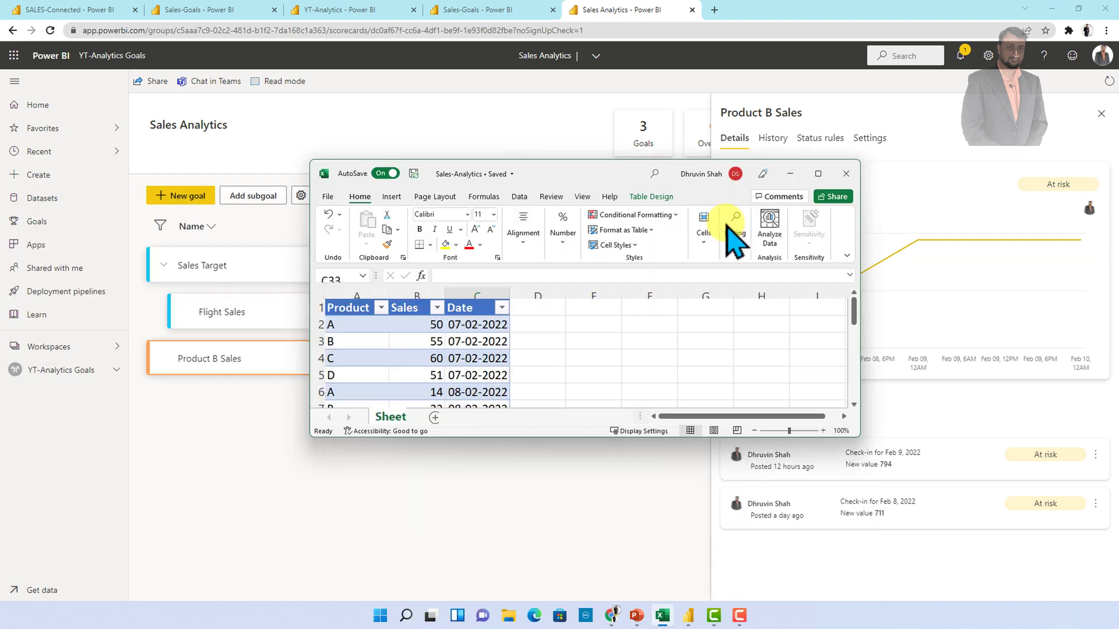
left_click(818, 174)
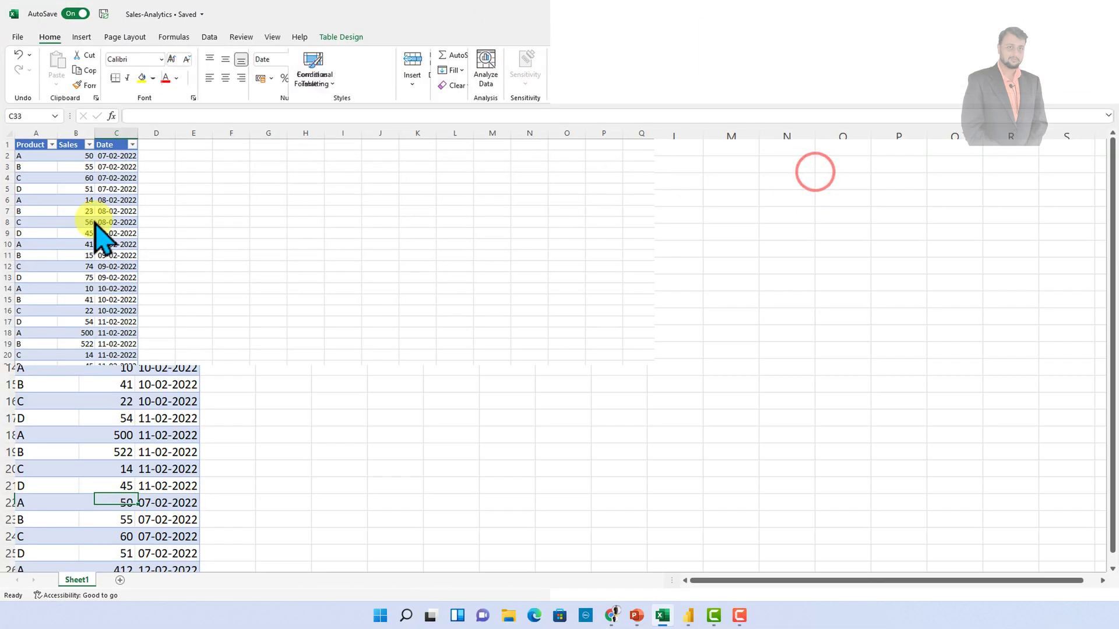
scroll(117, 417, "down", 2)
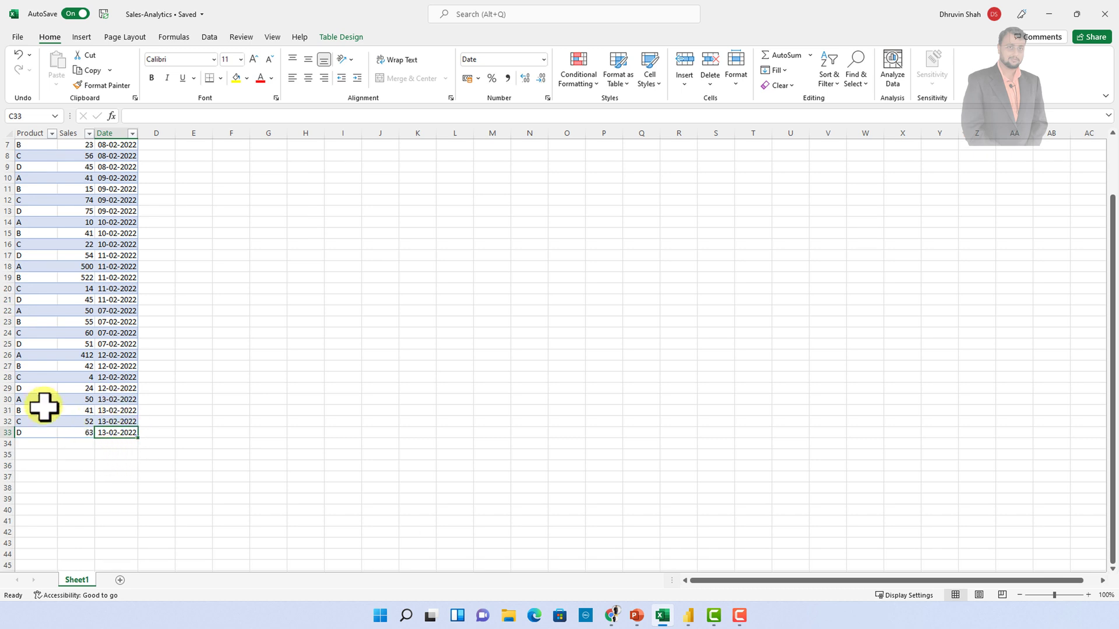
left_click_drag(25, 400, 113, 432)
key("ctrl+c")
left_click(44, 445)
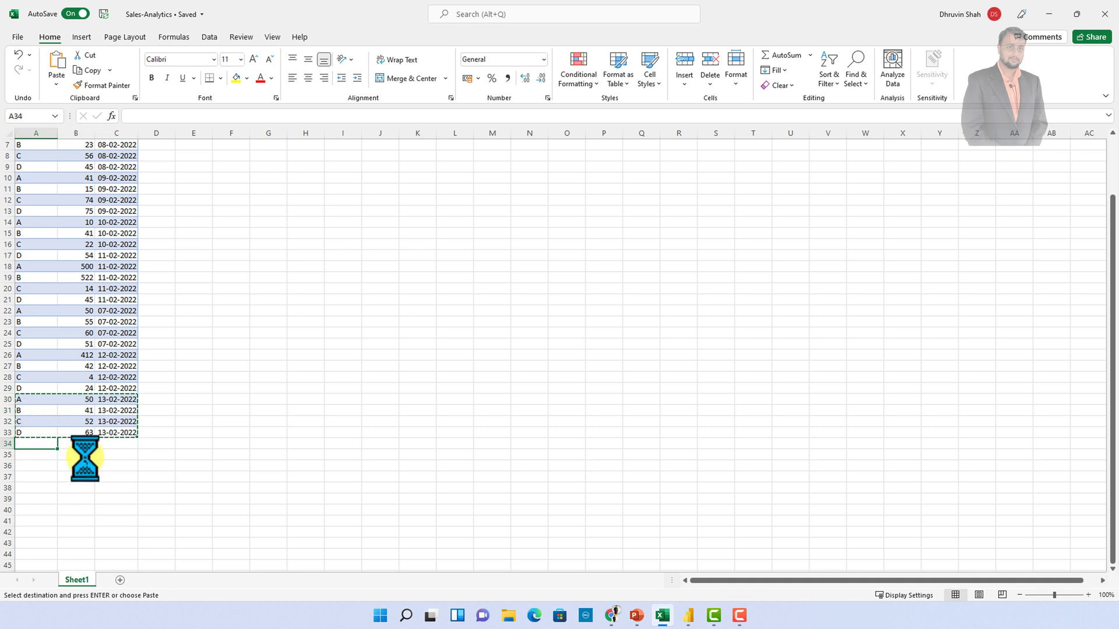
key("ctrl+v")
Overwrite the new rows' sales values with 96, 56, 54 and 52.
left_click(85, 445)
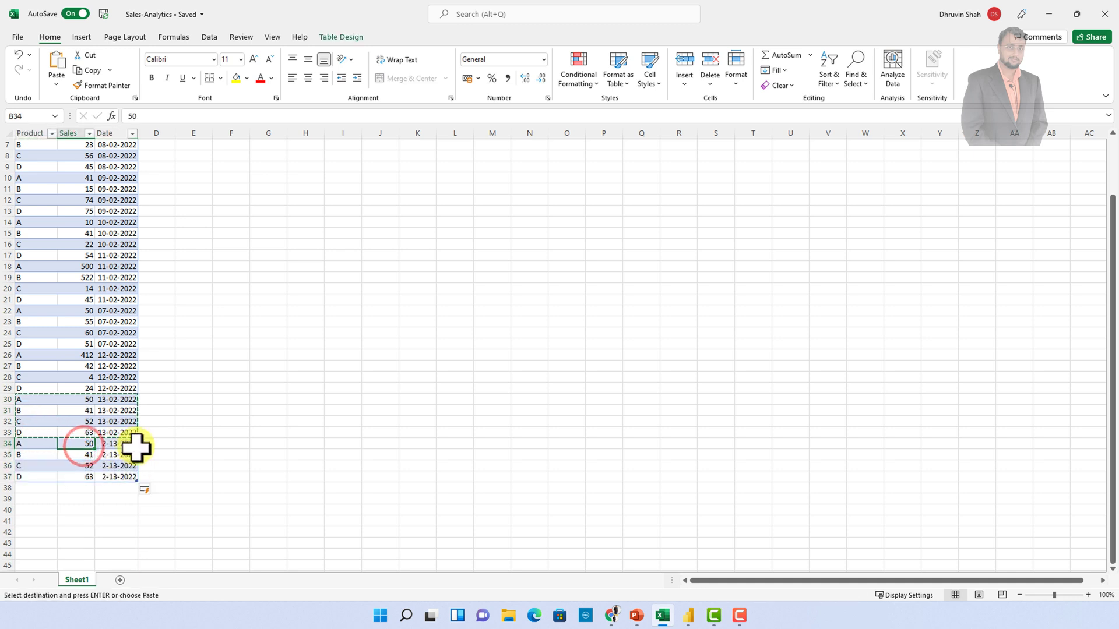
type("96")
key("Return")
type("56")
key("ctrl+Return")
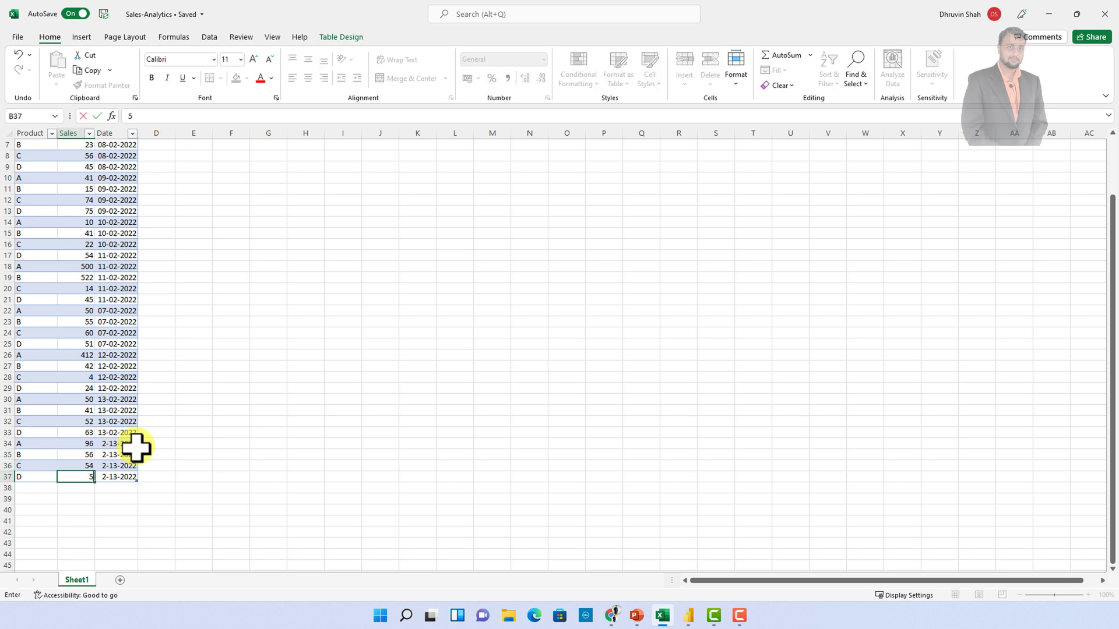
left_click(130, 444)
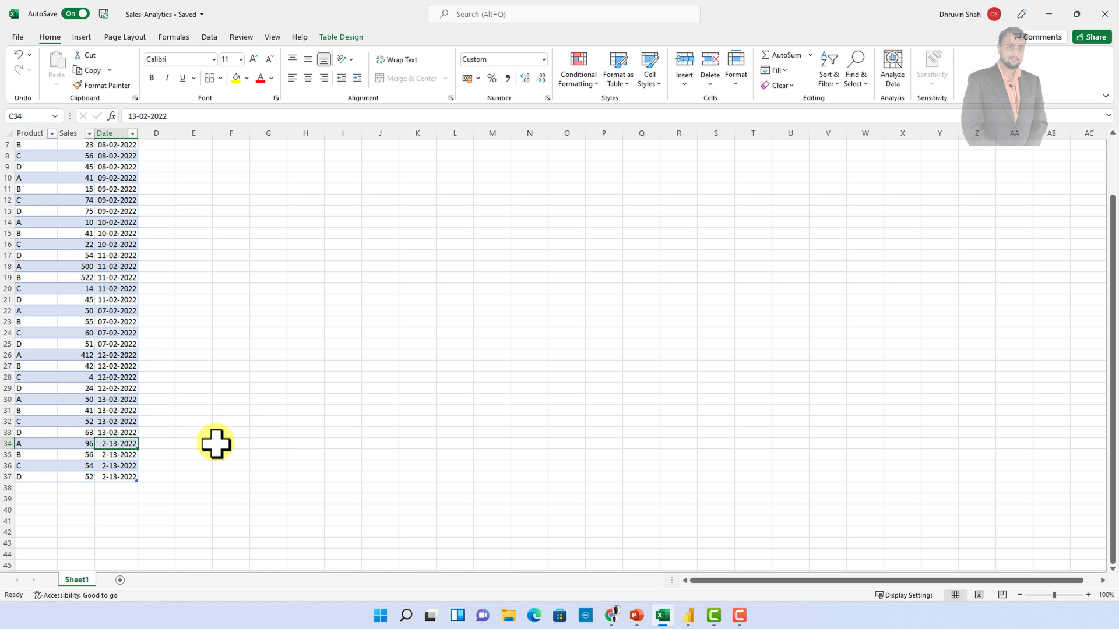
Date the four new rows 14/2/2022 in cells C34 through C37.
type("14")
type("/2/2022")
key("ctrl+Return")
key("ctrl+c")
left_click(111, 456)
key("ctrl+v")
left_click(120, 467)
key("ctrl+v")
left_click(117, 478)
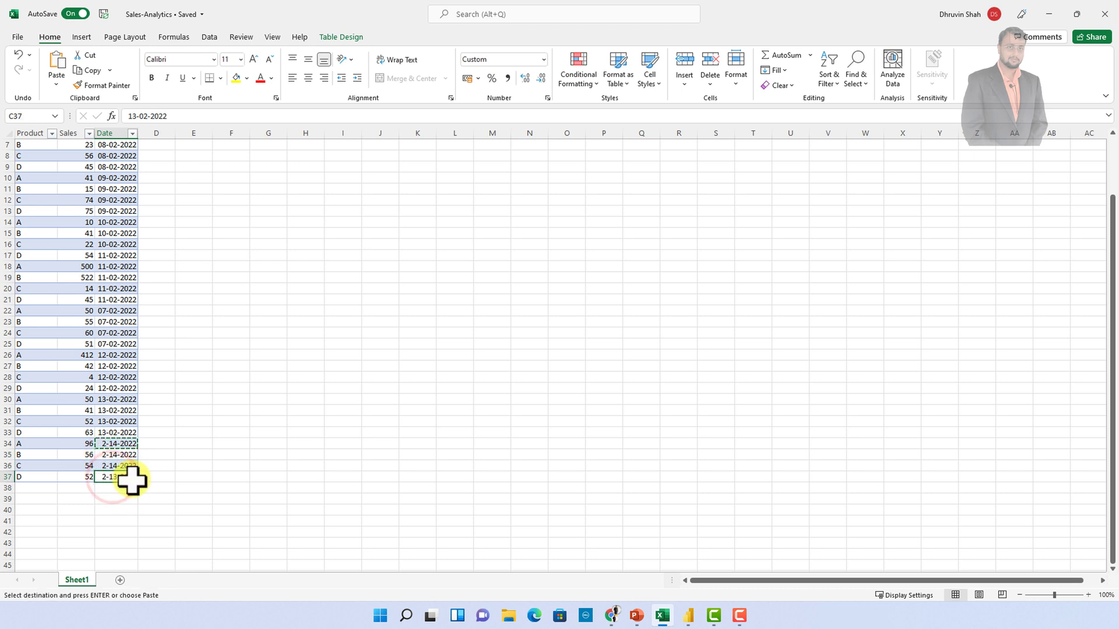
key("Escape")
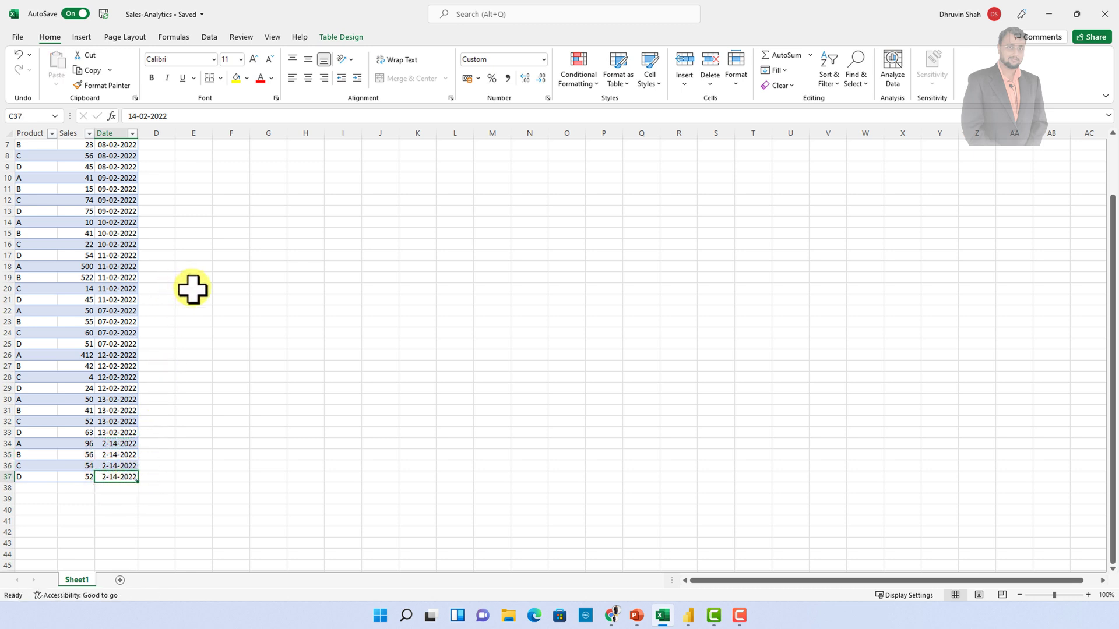
Close the Sales-Analytics workbook and start an immediate refresh of the YT-Analytics dataset.
left_click(1105, 13)
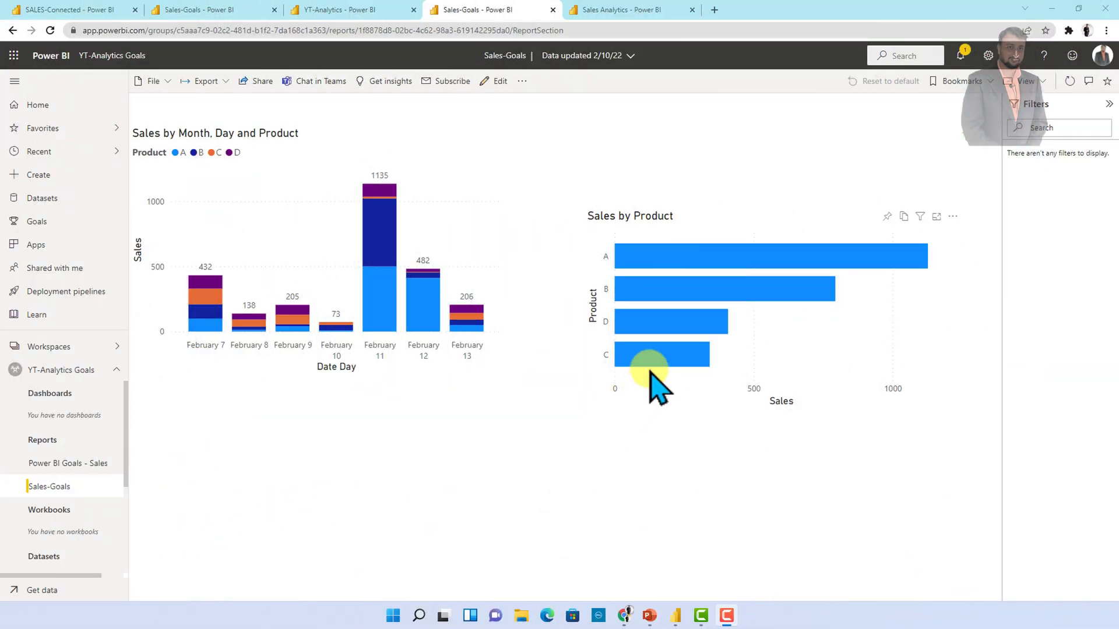
mouse_move(688, 290)
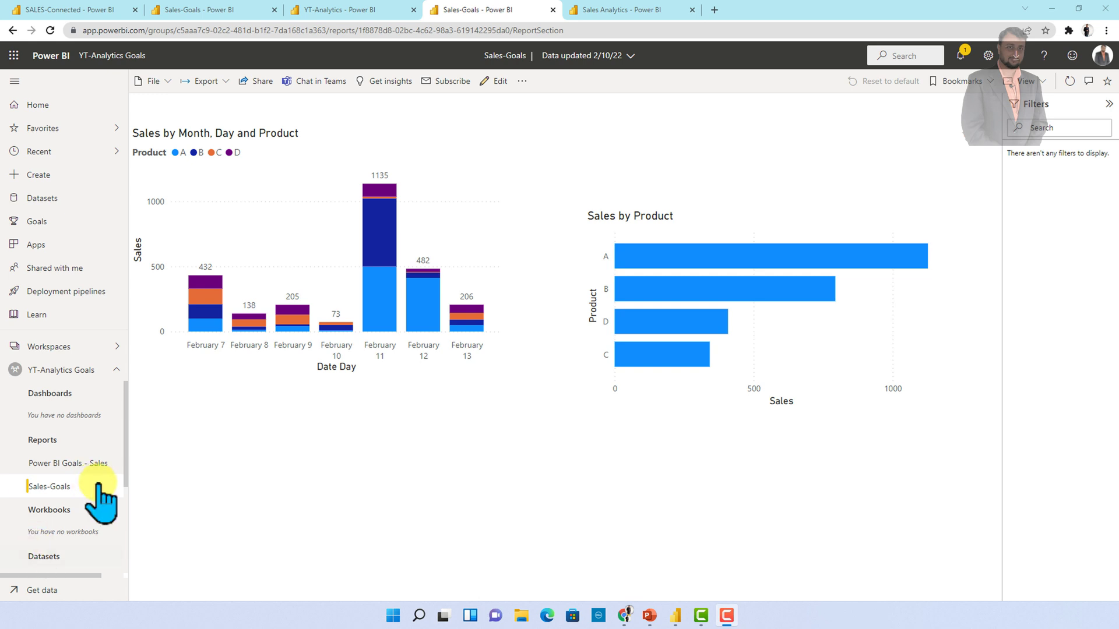
scroll(103, 493, "down", 3)
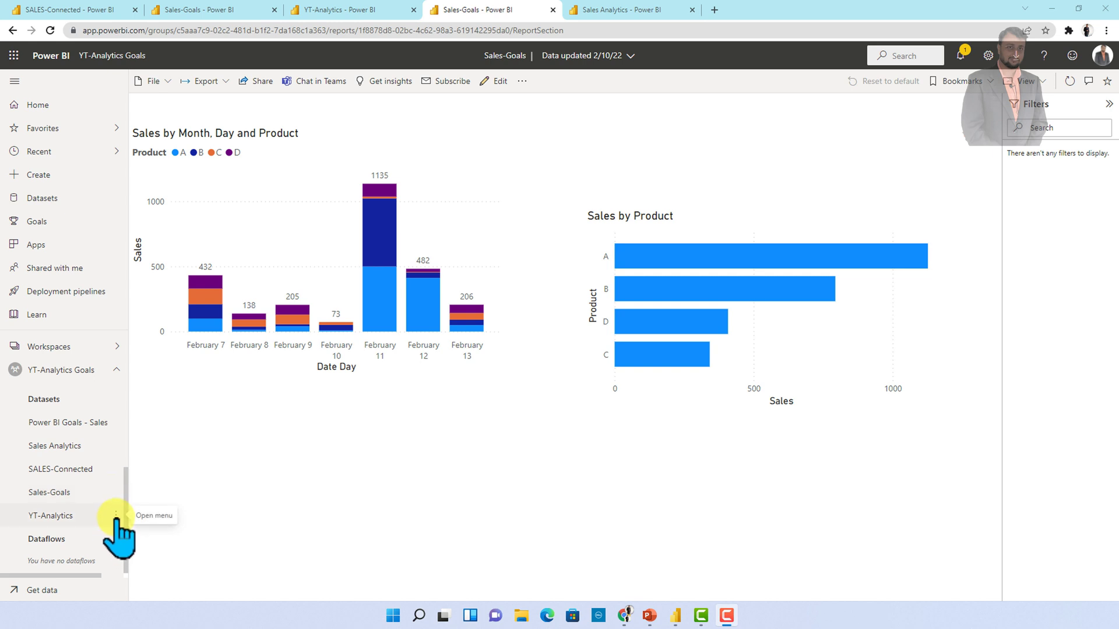
left_click(116, 517)
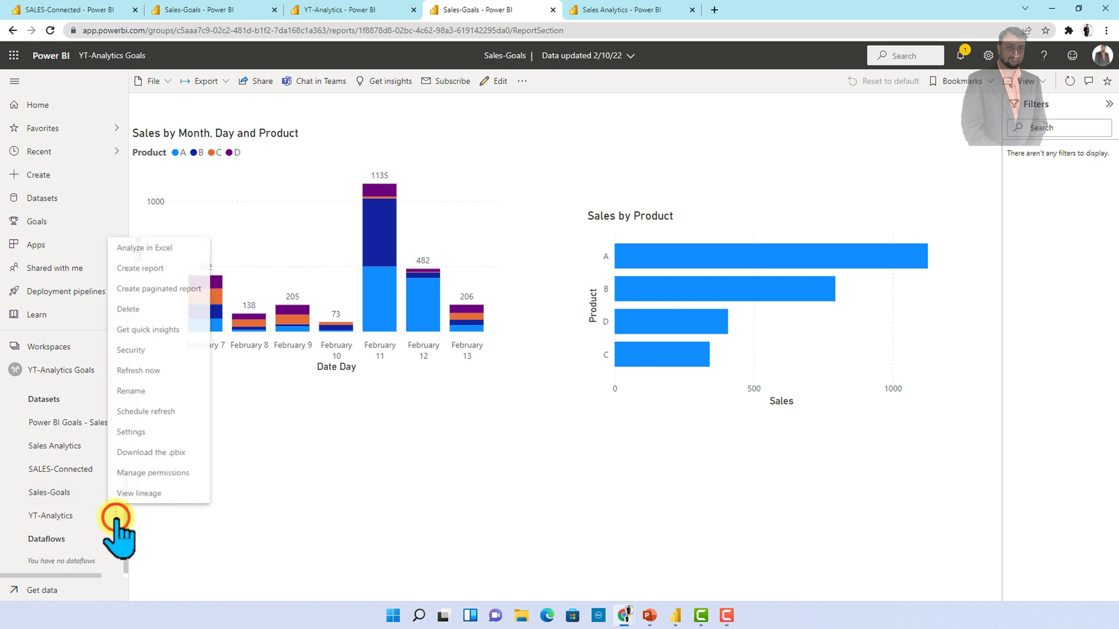
left_click(162, 368)
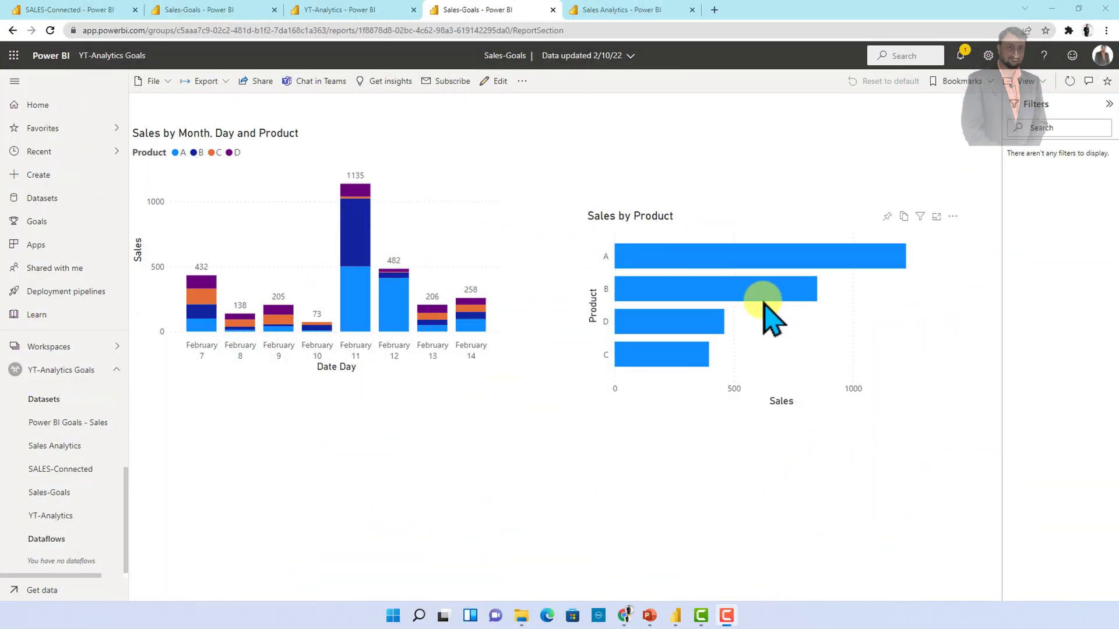
Force-refresh the Product B Sales goal's connected value from its settings and dismiss the confirmation.
mouse_move(764, 303)
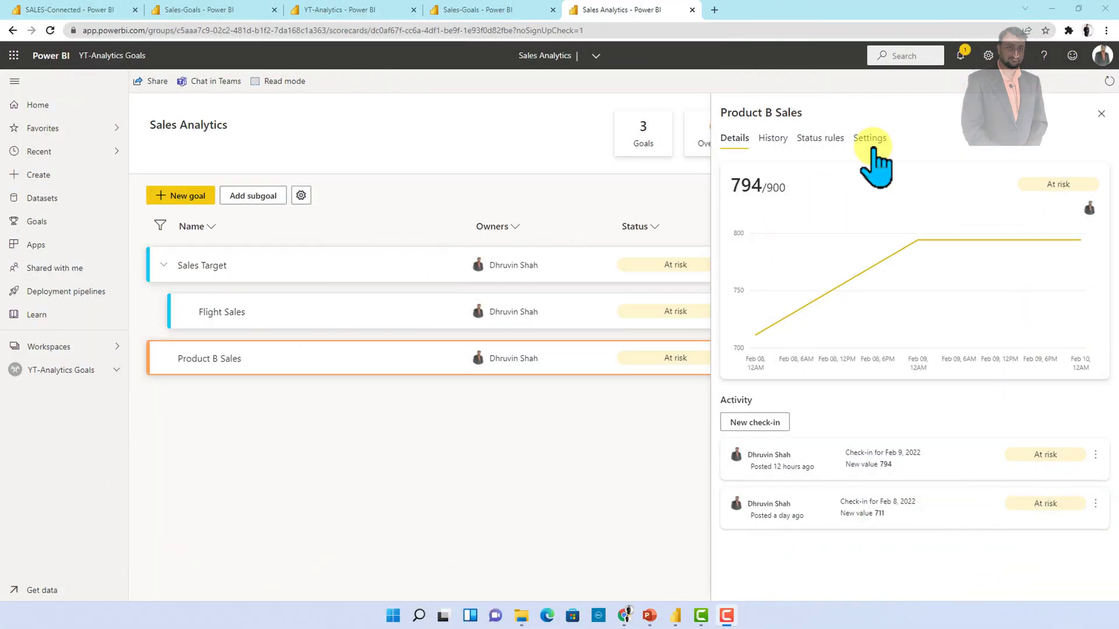
left_click(872, 145)
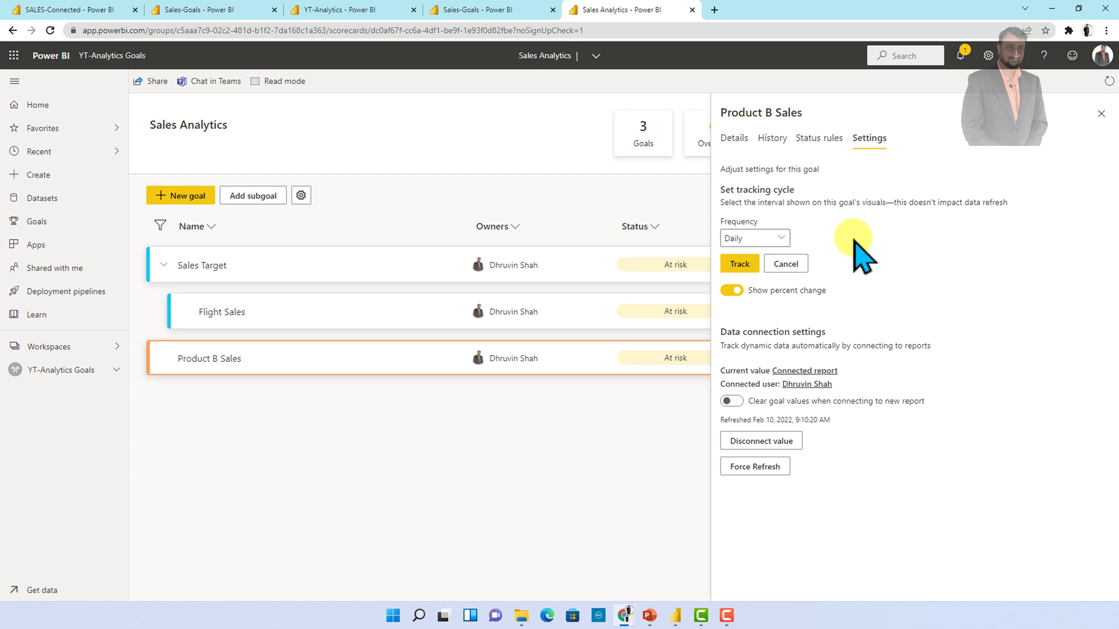
left_click(763, 469)
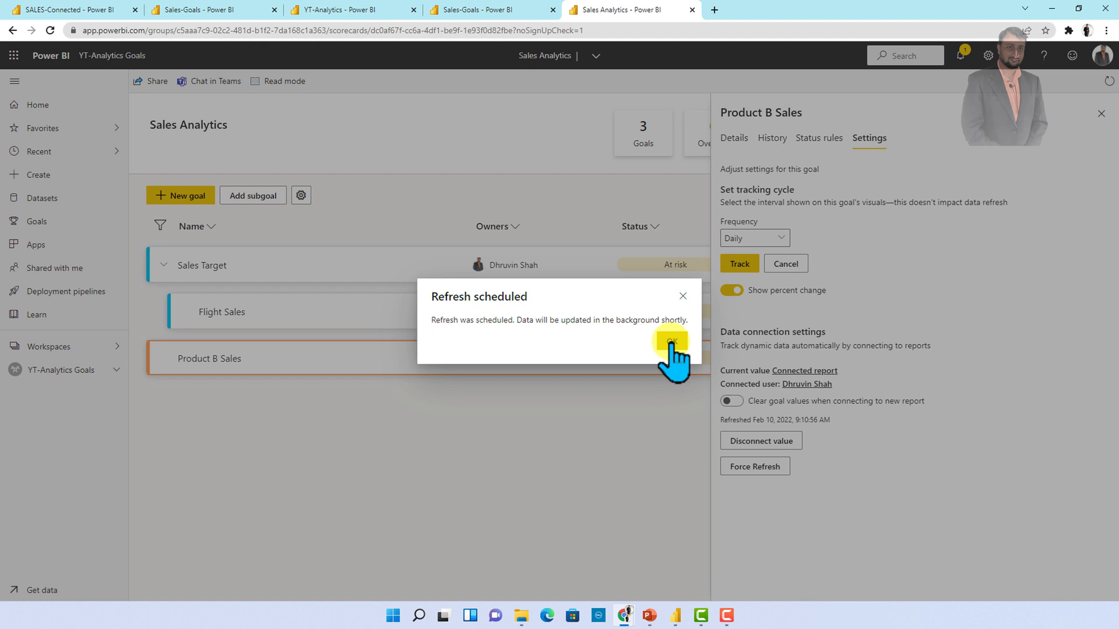
left_click(672, 342)
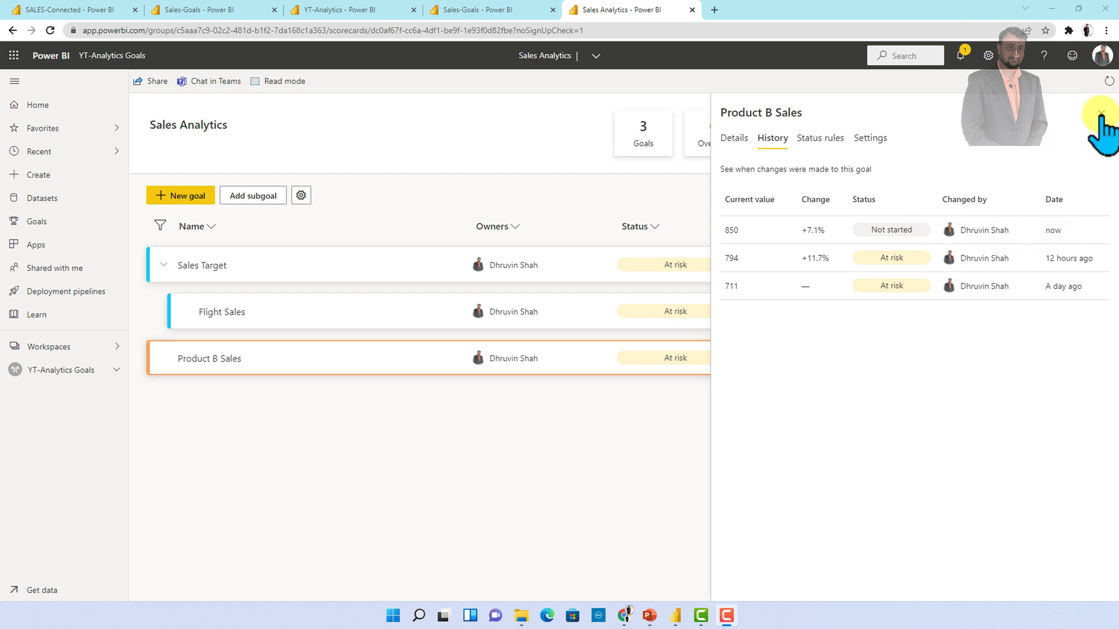
Show Product B Sales details and refresh the scorecard page so it reads 850/900.
left_click(735, 140)
mouse_move(934, 339)
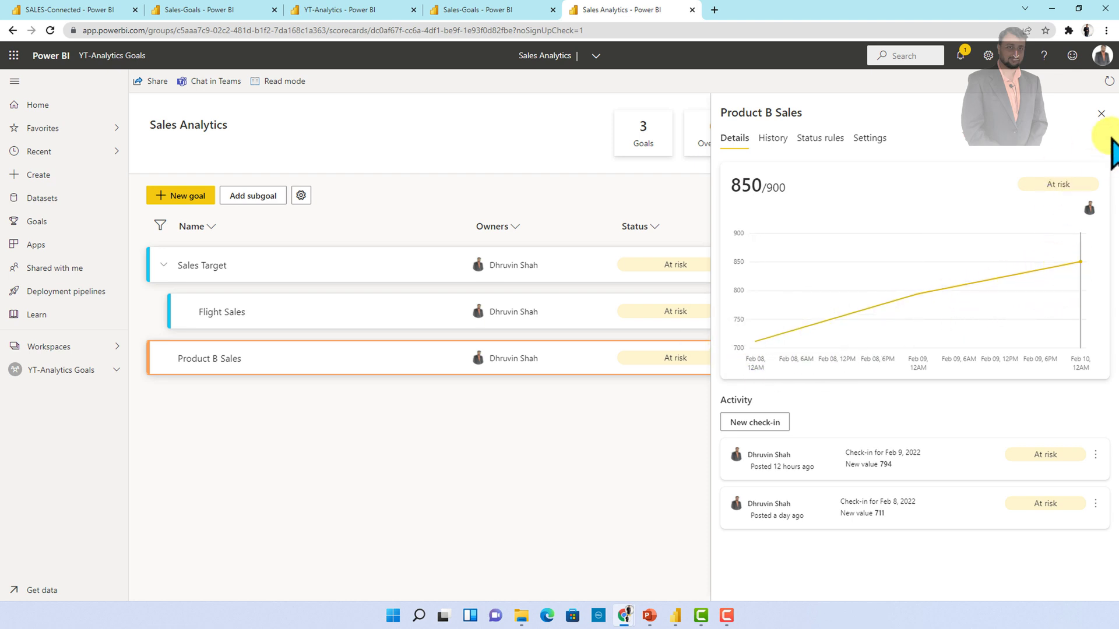
left_click(1109, 87)
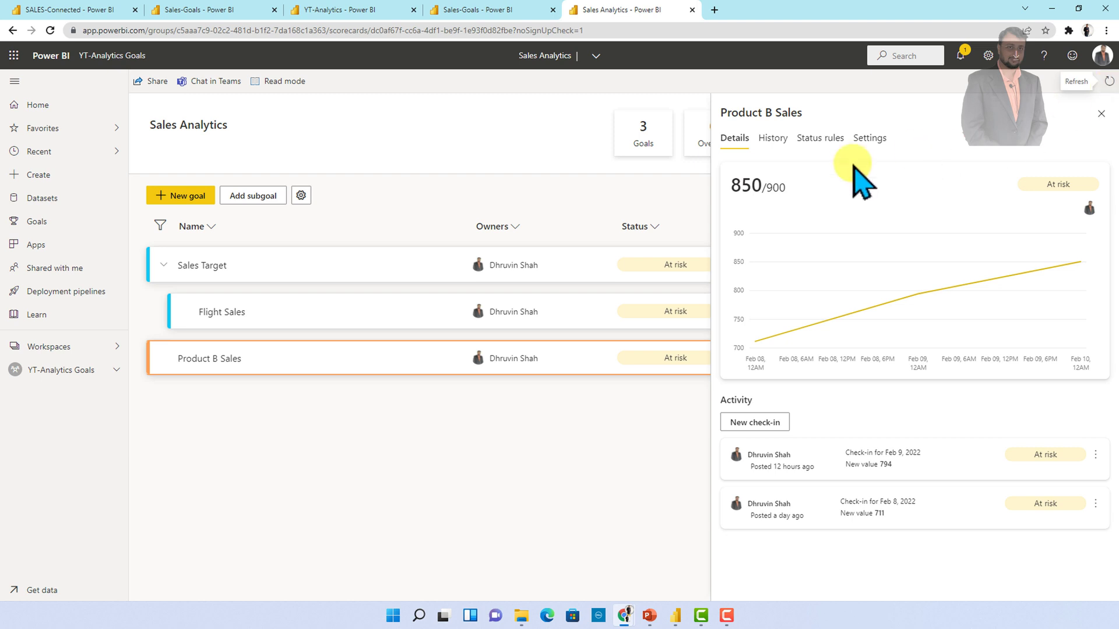
left_click(1101, 114)
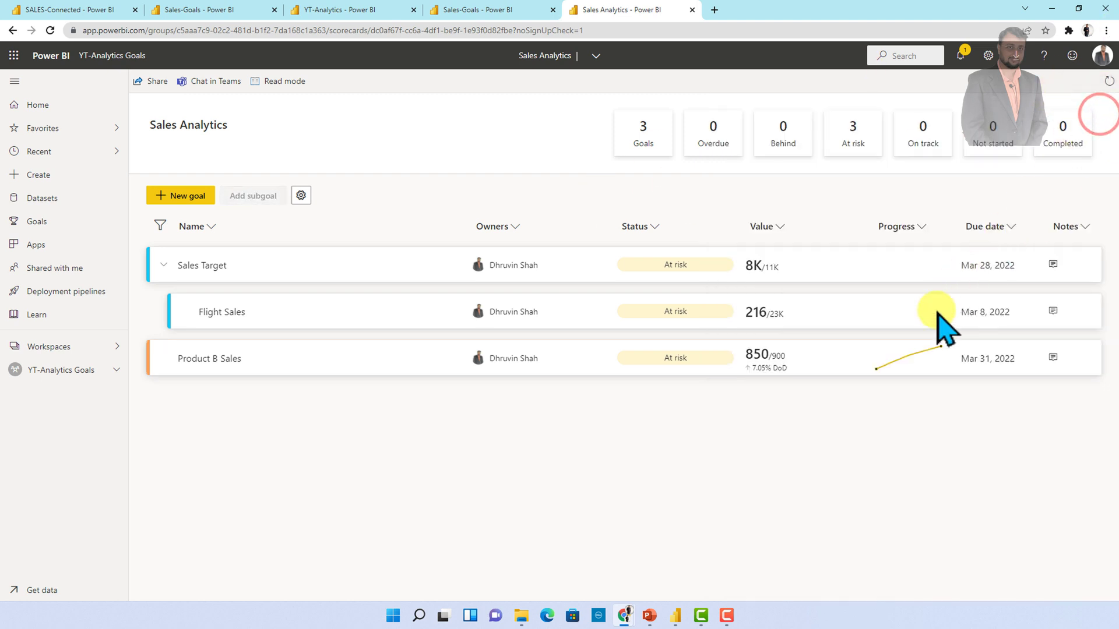
mouse_move(885, 366)
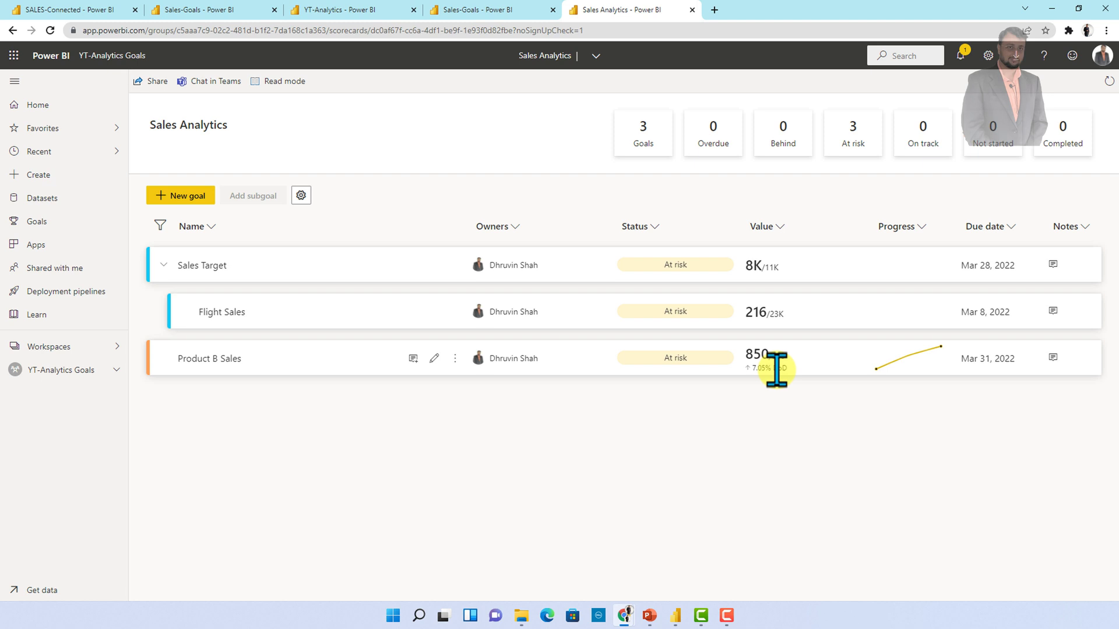
left_click(244, 360)
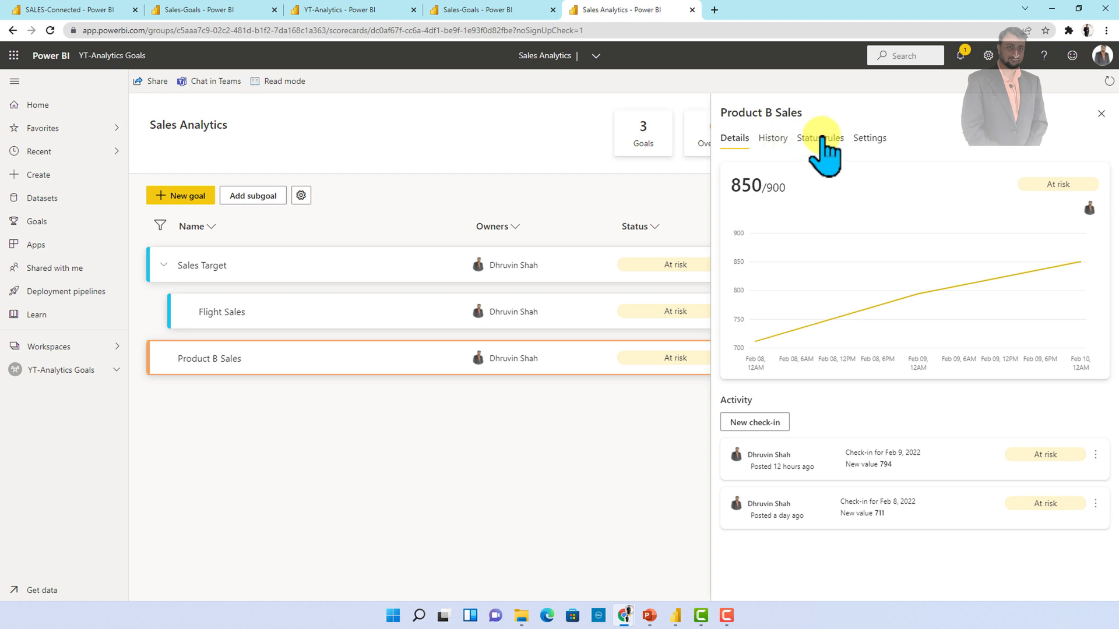
left_click(868, 139)
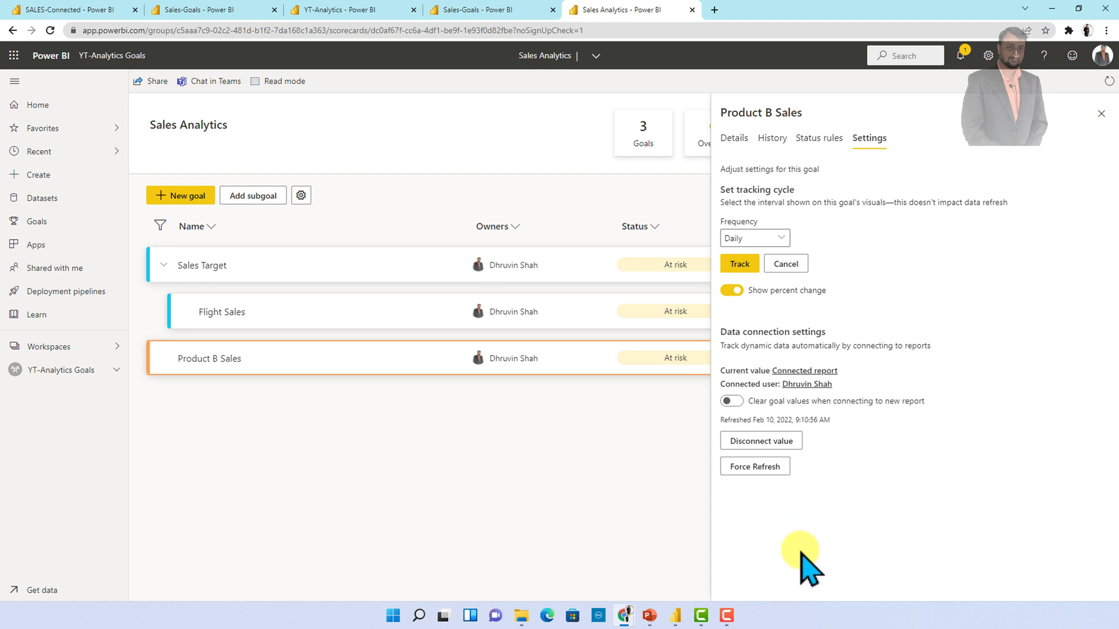
left_click(1102, 115)
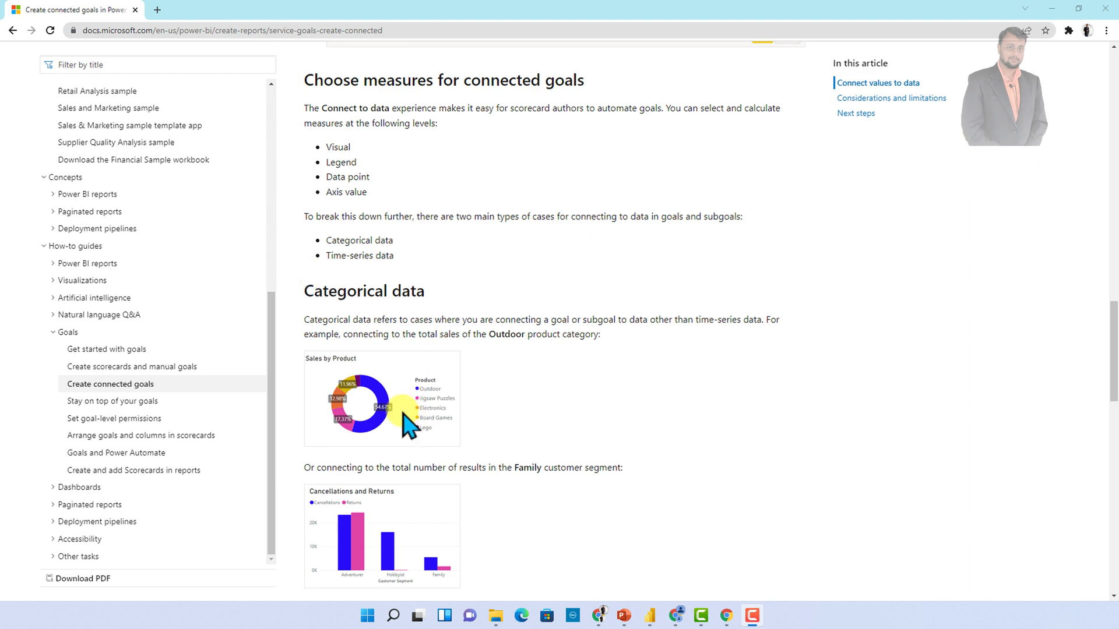
Scroll the Create connected goals article past the data sections to Considerations and limitations.
scroll(408, 425, "down", 3)
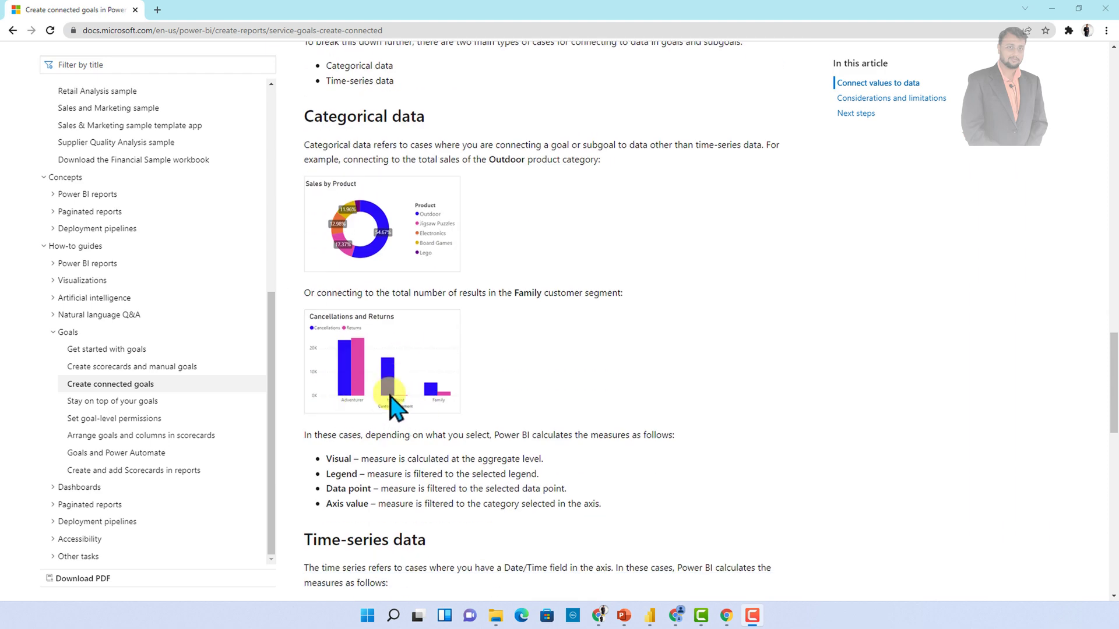
scroll(391, 408, "down", 8)
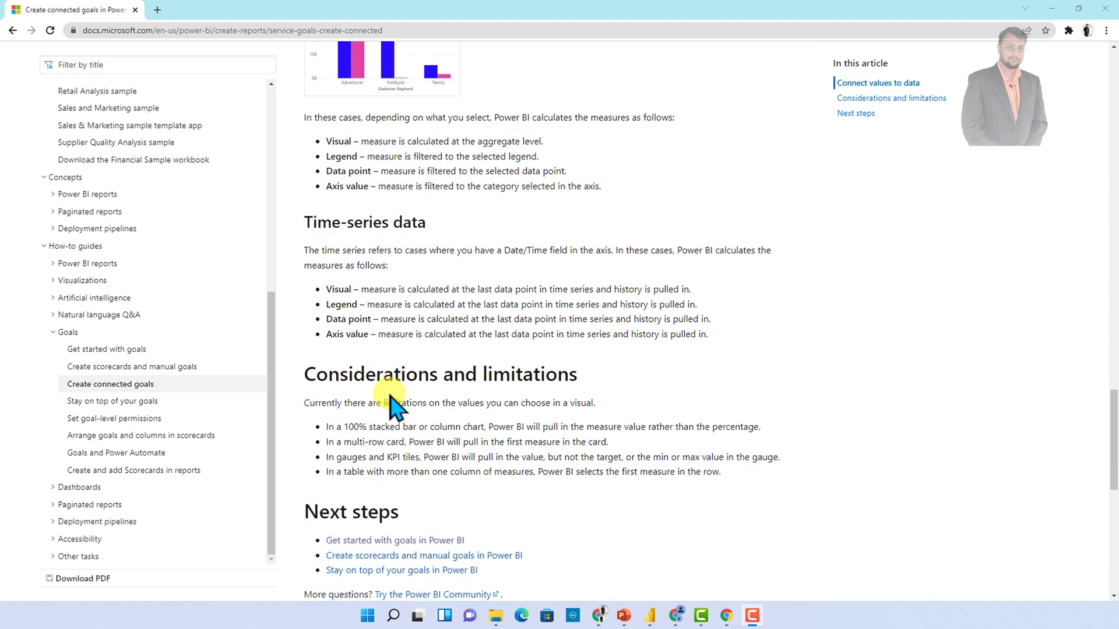
scroll(398, 406, "down", 1)
scroll(398, 407, "down", 1)
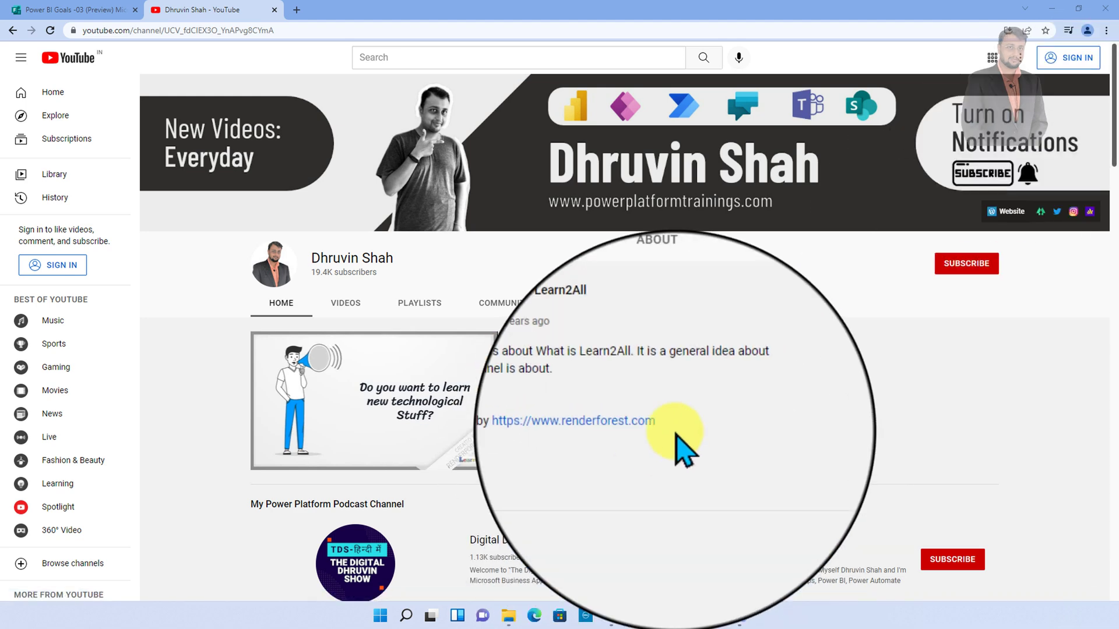
Scroll the channel Home page down to the Uploads and Created playlists shelves.
scroll(676, 434, "down", 5)
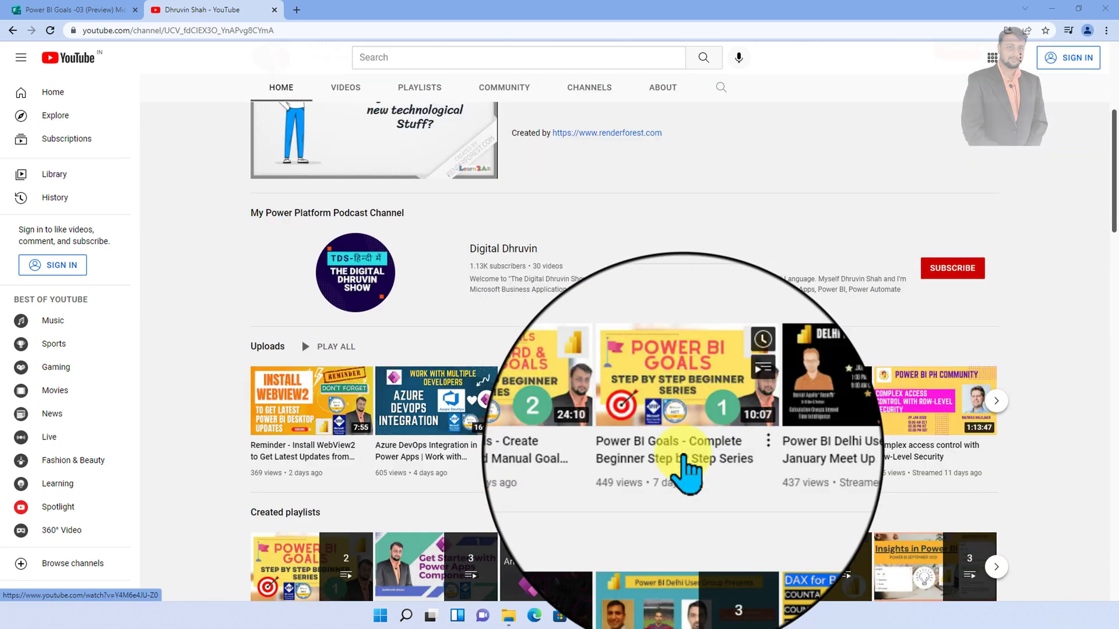
scroll(384, 192, "down", 2)
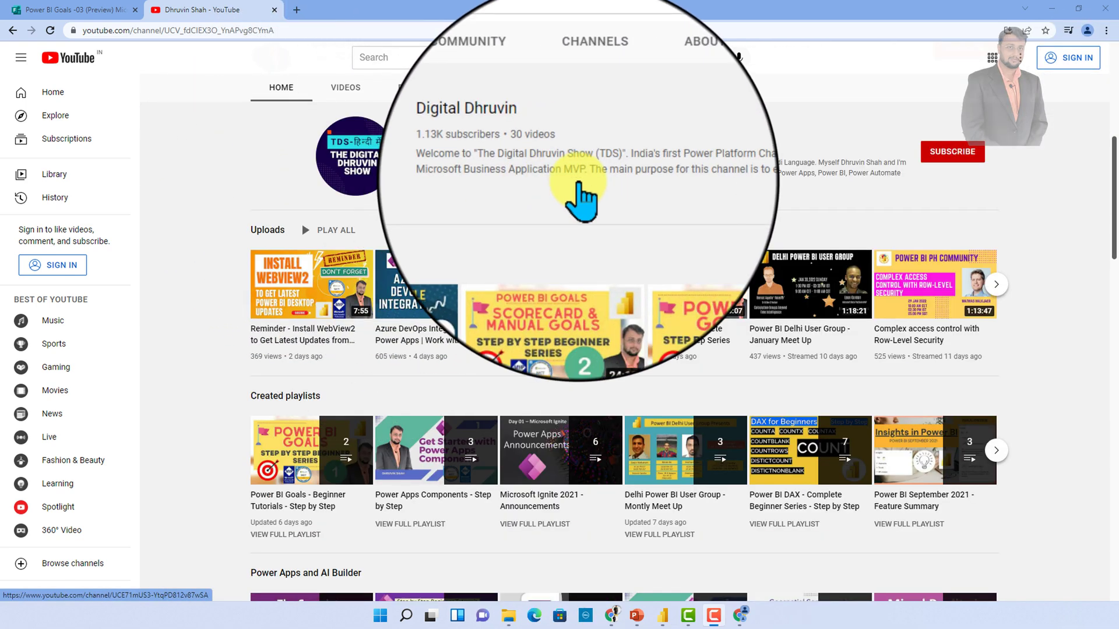